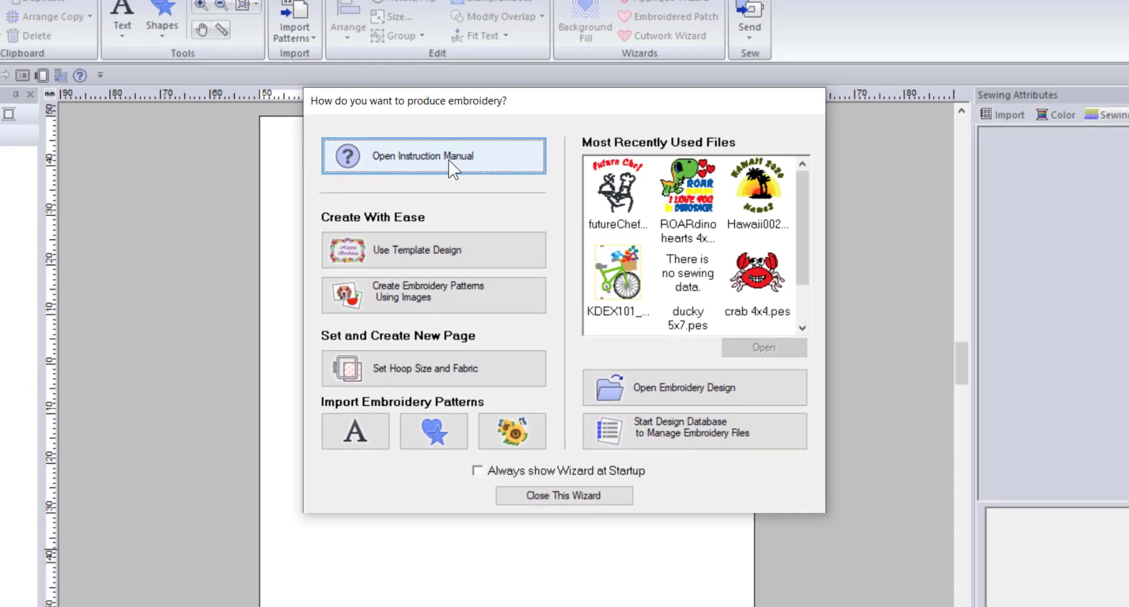
Close the startup wizard and open the online manual in Chrome with F1
left_click(398, 94)
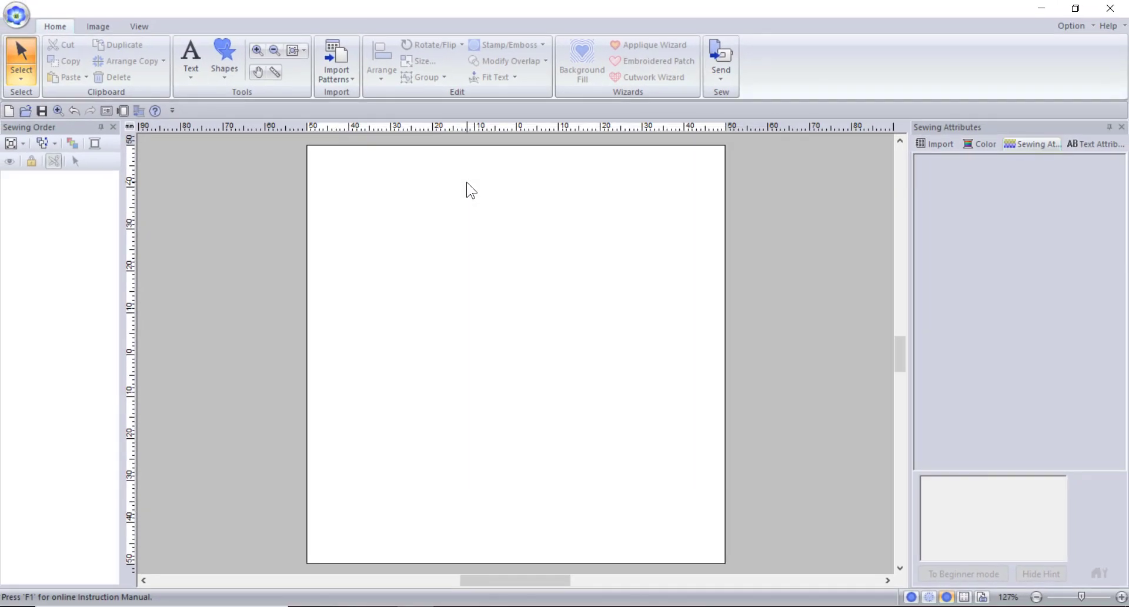
key("F1")
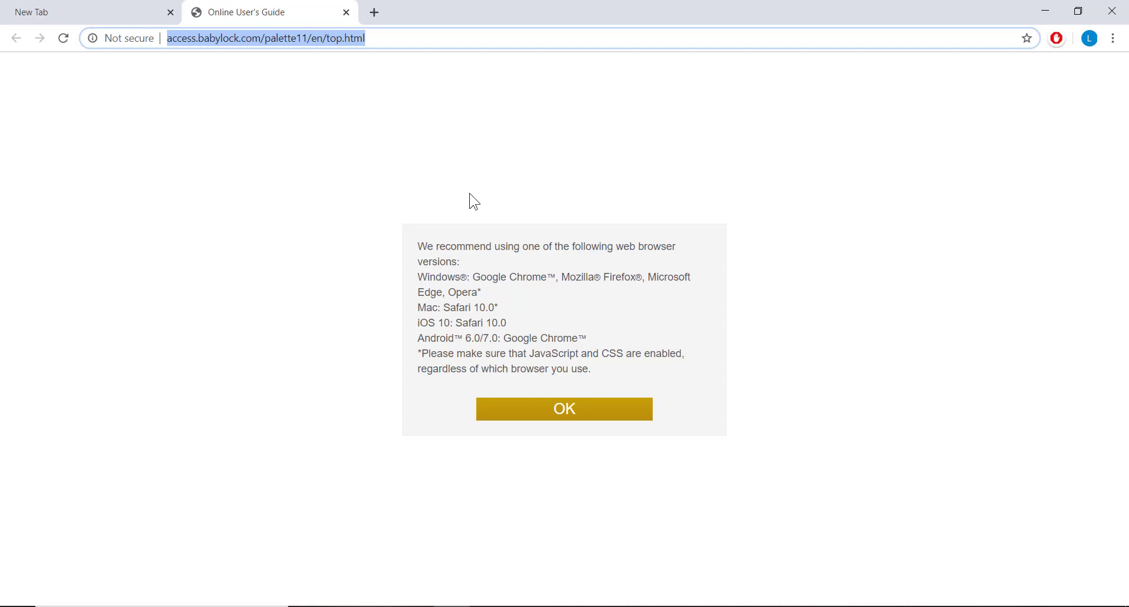
left_click(566, 416)
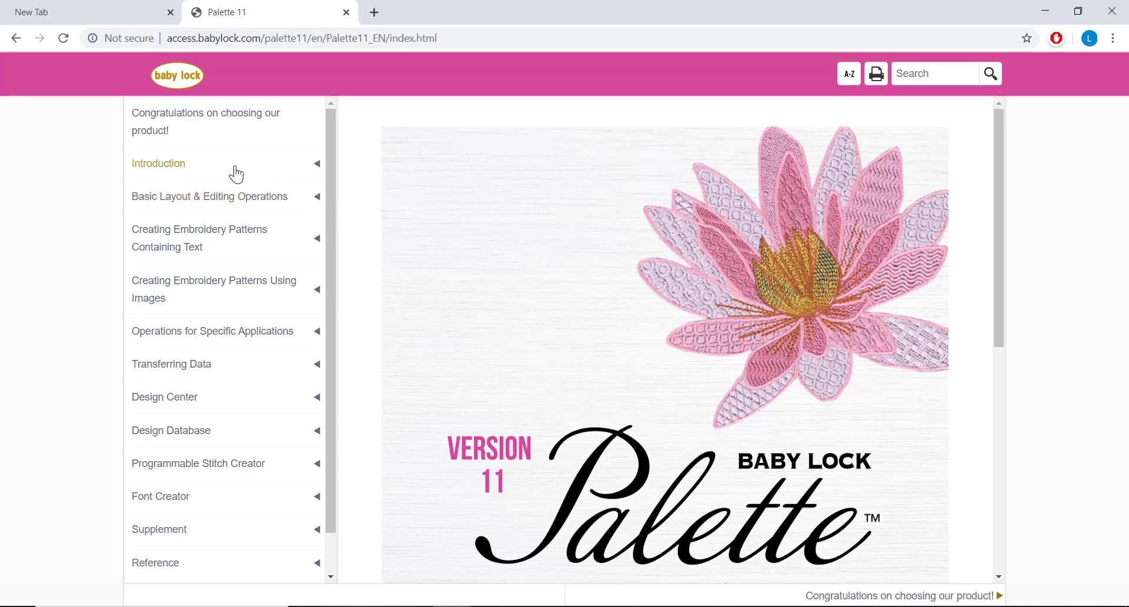
Go to Basic Layout & Editing Operations > Drawing Shapes > Drawing outlines in the manual
scroll(239, 330, "down", 1)
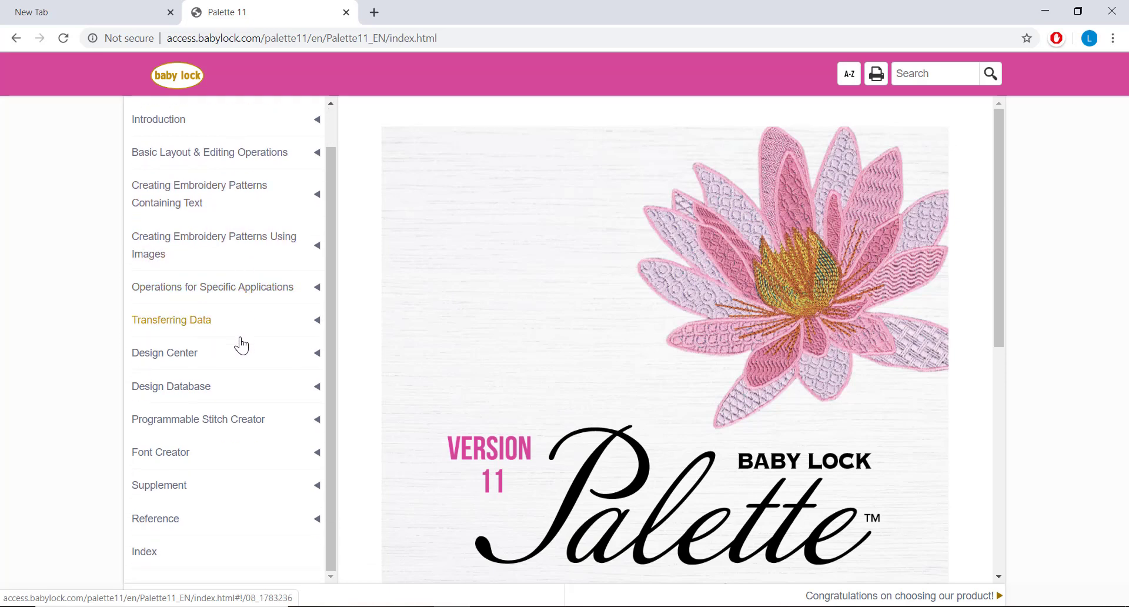
left_click(243, 167)
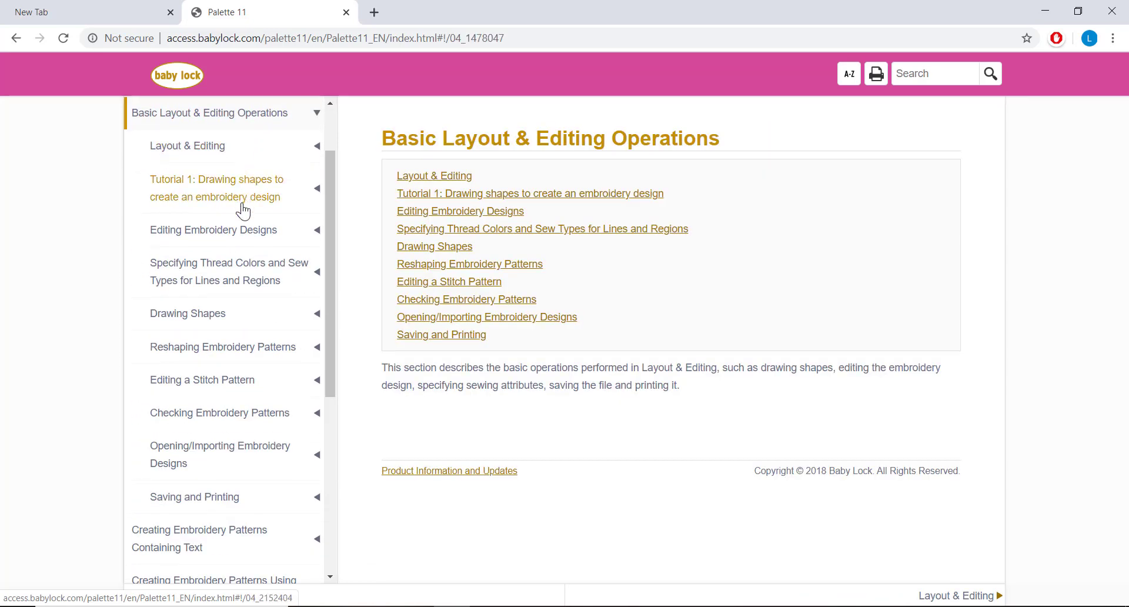
left_click(228, 317)
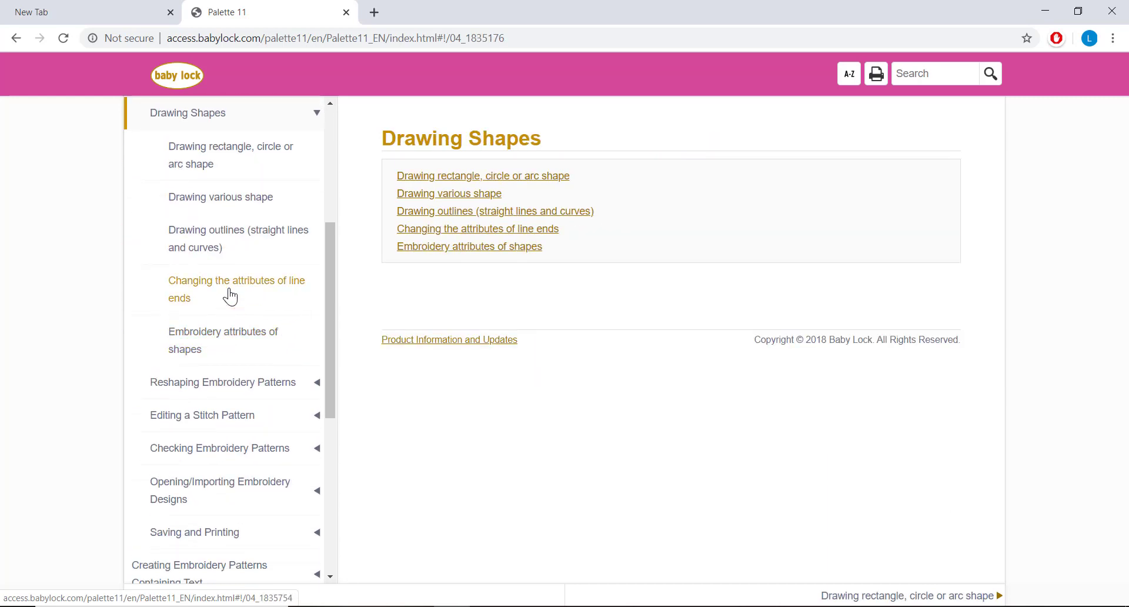
left_click(230, 234)
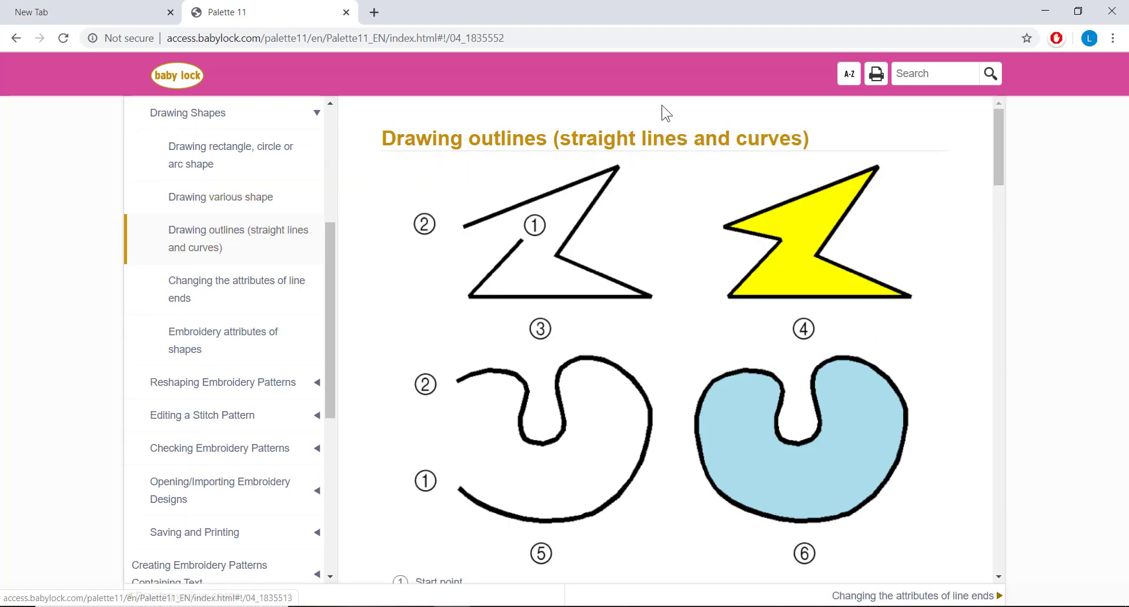
Search the manual for 'applique' and open Tutorial 9-1: Creating Appliqués
left_click(918, 70)
type("appli")
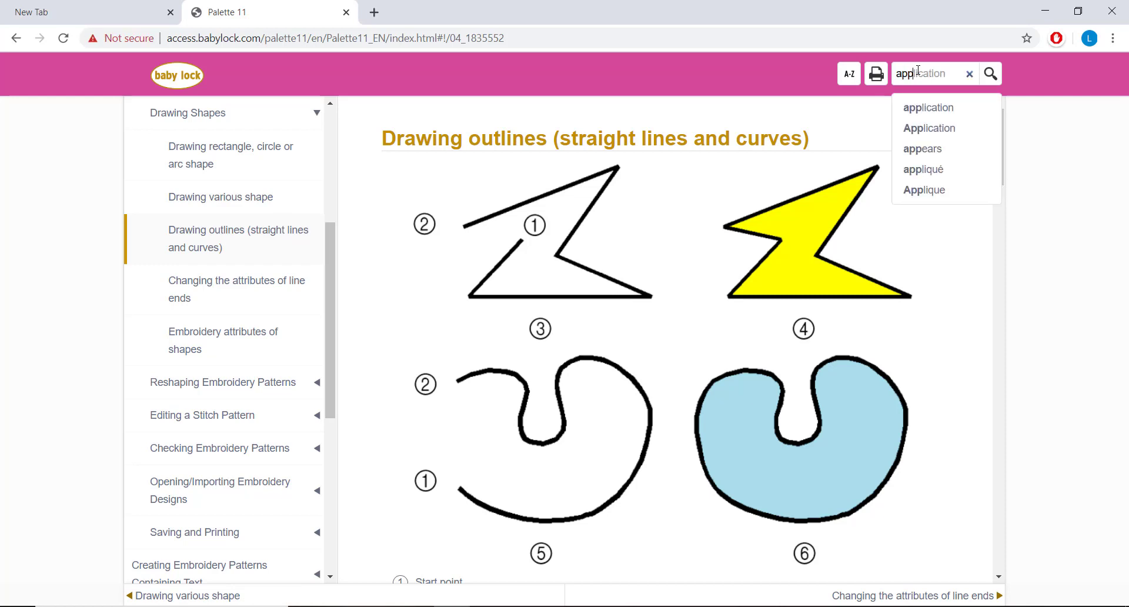
type("que")
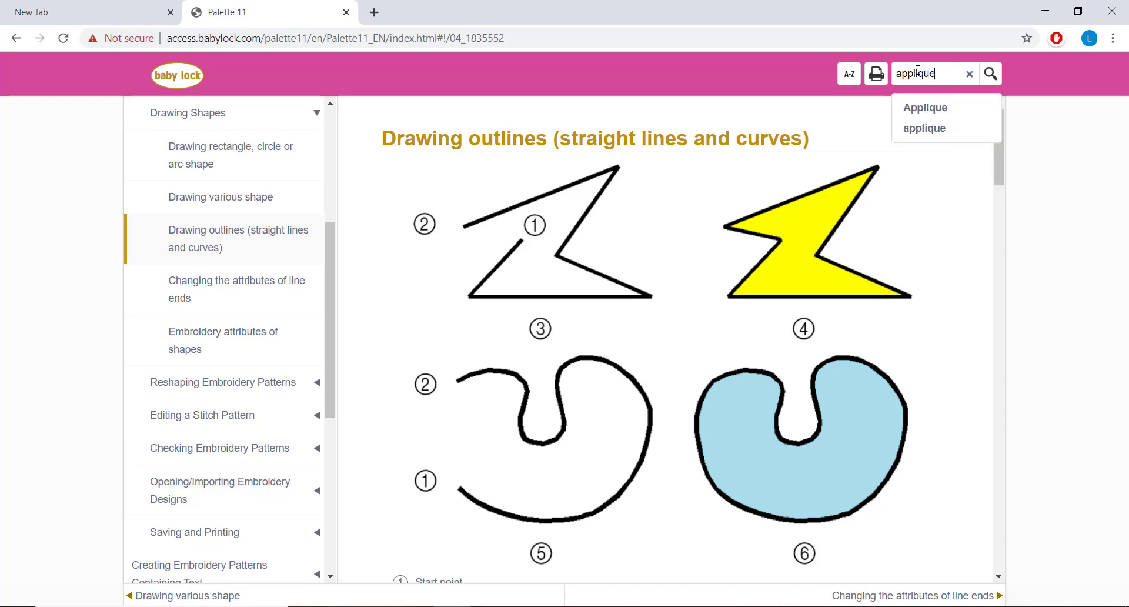
left_click(991, 69)
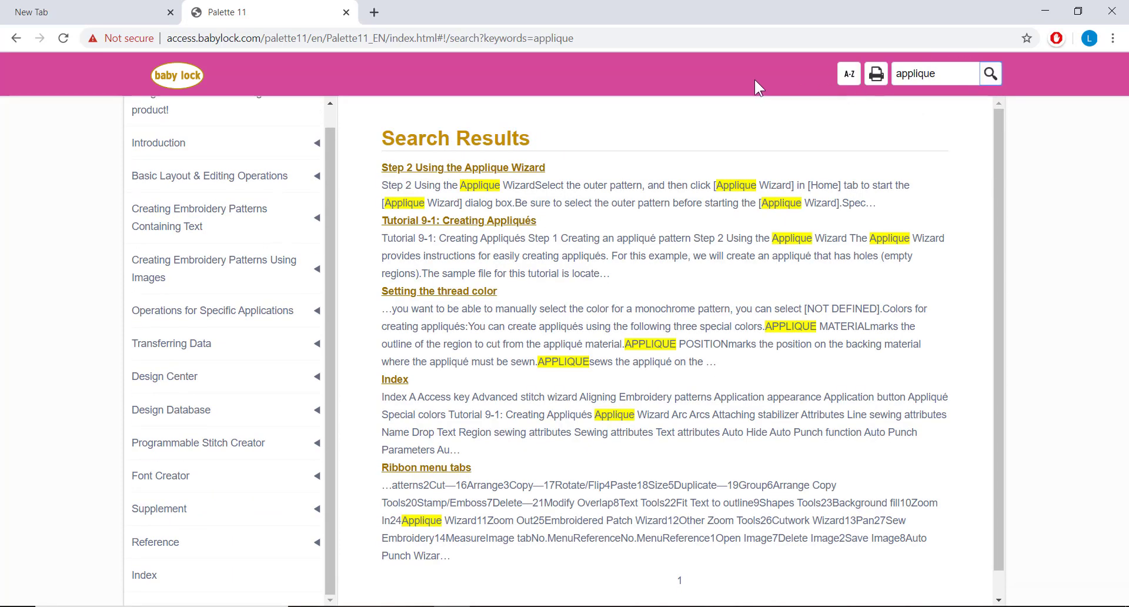
left_click(498, 222)
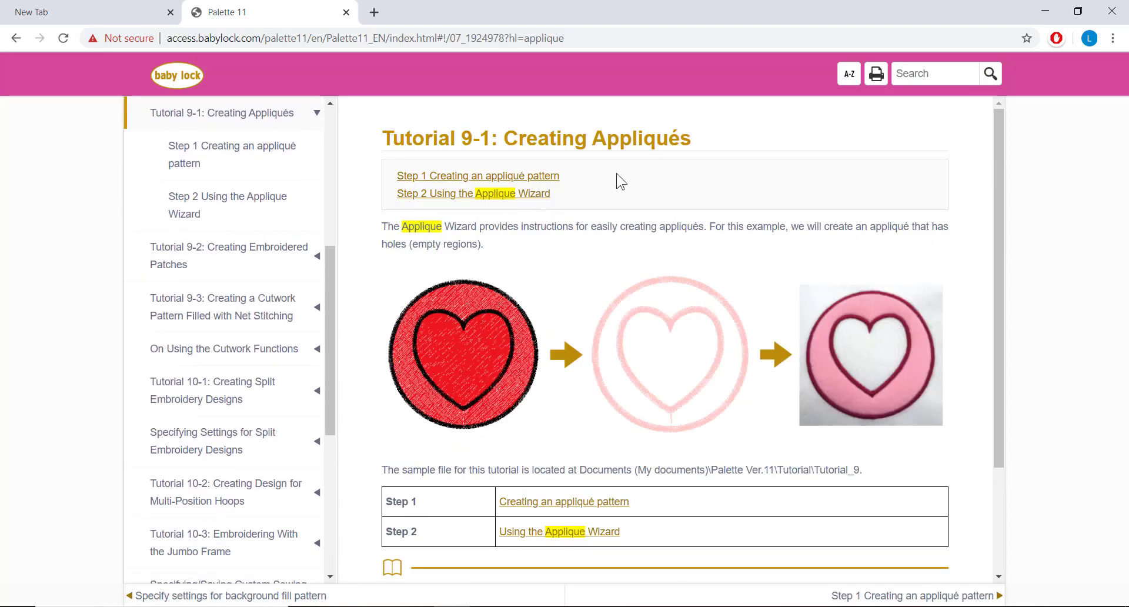
Switch the manual to its A-Z index and scroll through it
left_click(847, 78)
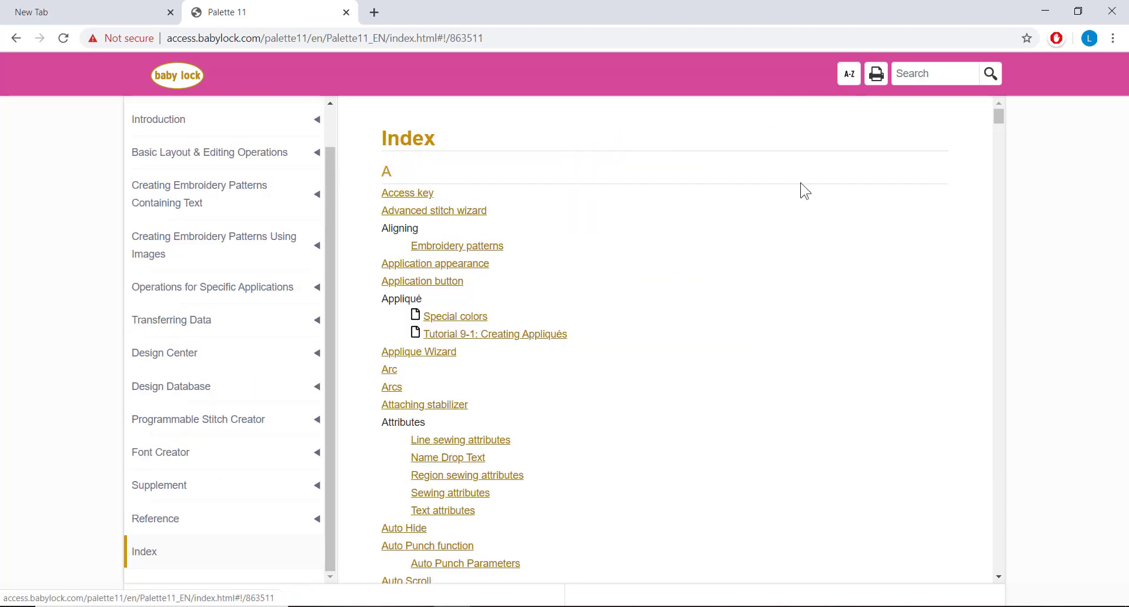
scroll(801, 200, "down", 8)
scroll(799, 200, "down", 9)
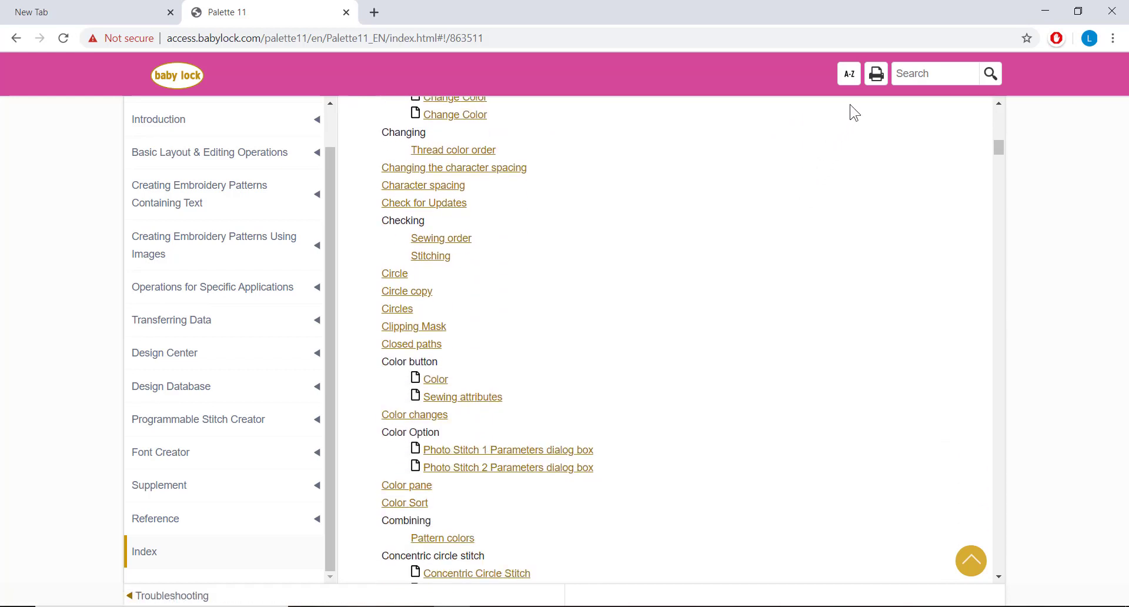
Mark Online Registration and all manual sections for printing, then return to Palette
left_click(875, 74)
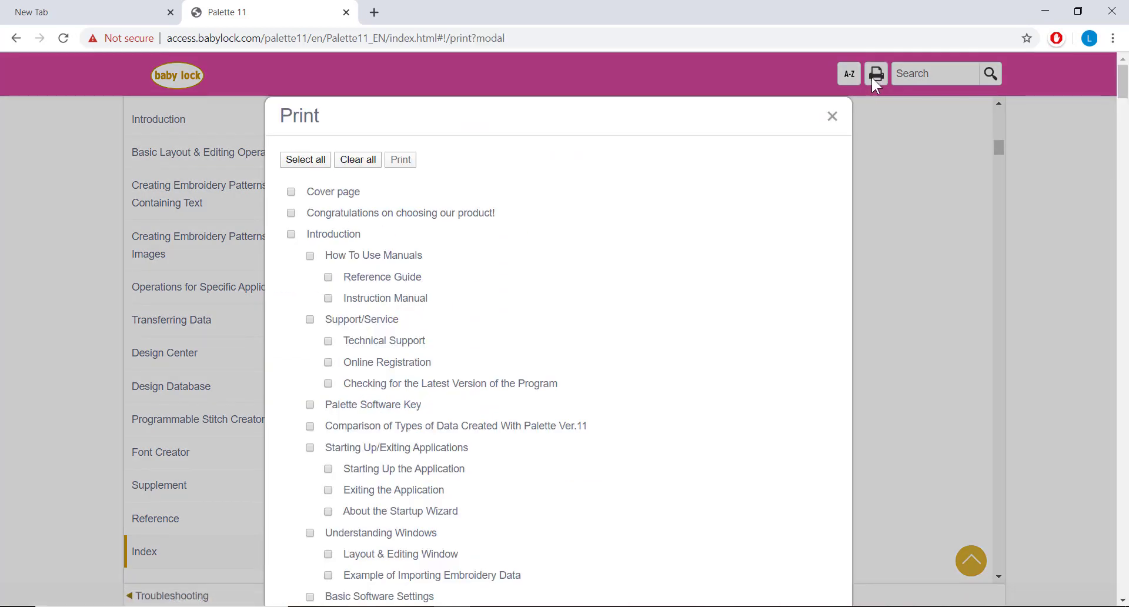
left_click(328, 362)
left_click(309, 162)
left_click(411, 605)
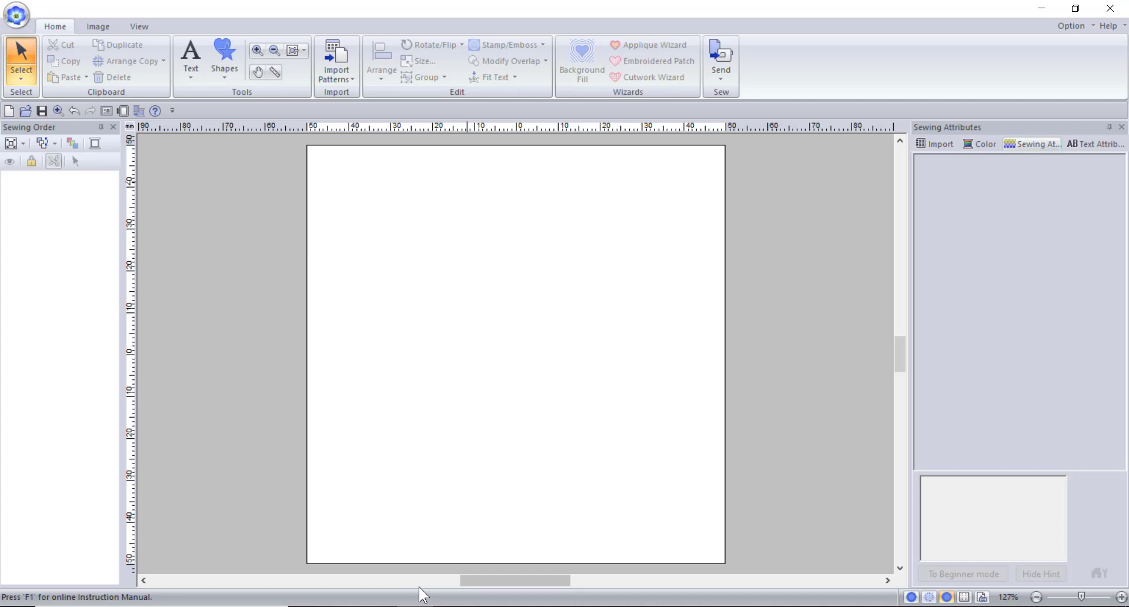
key("F1")
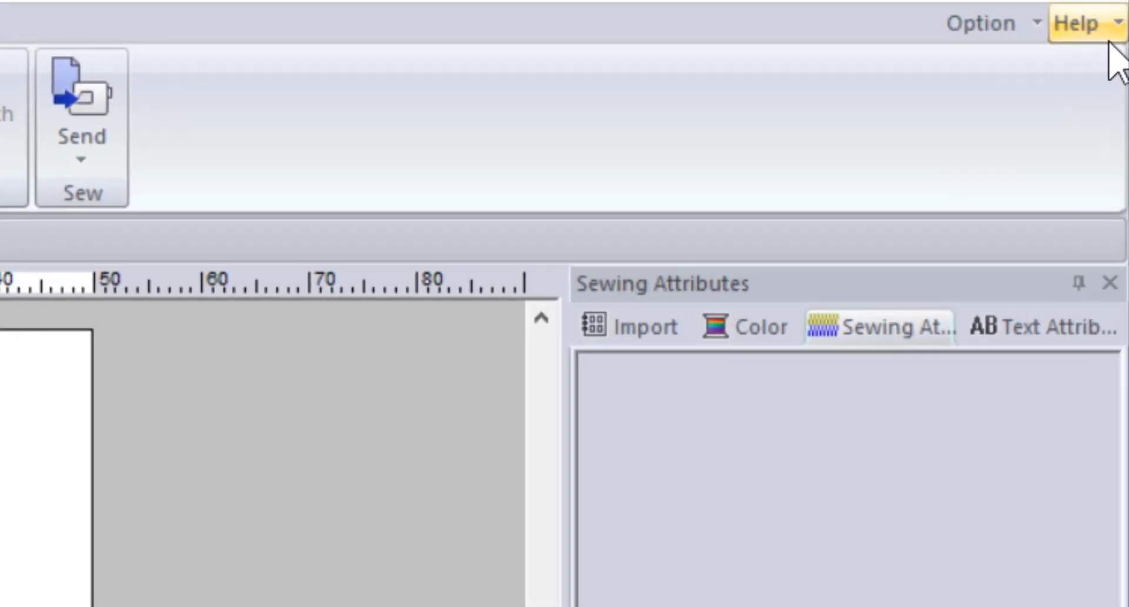
left_click(1118, 27)
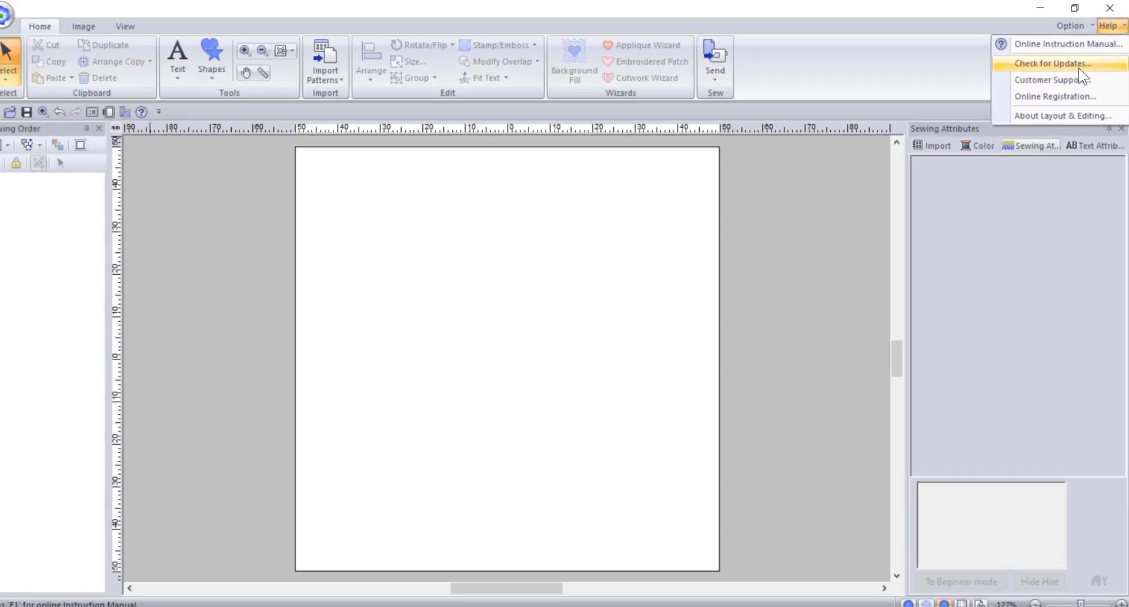
left_click(979, 121)
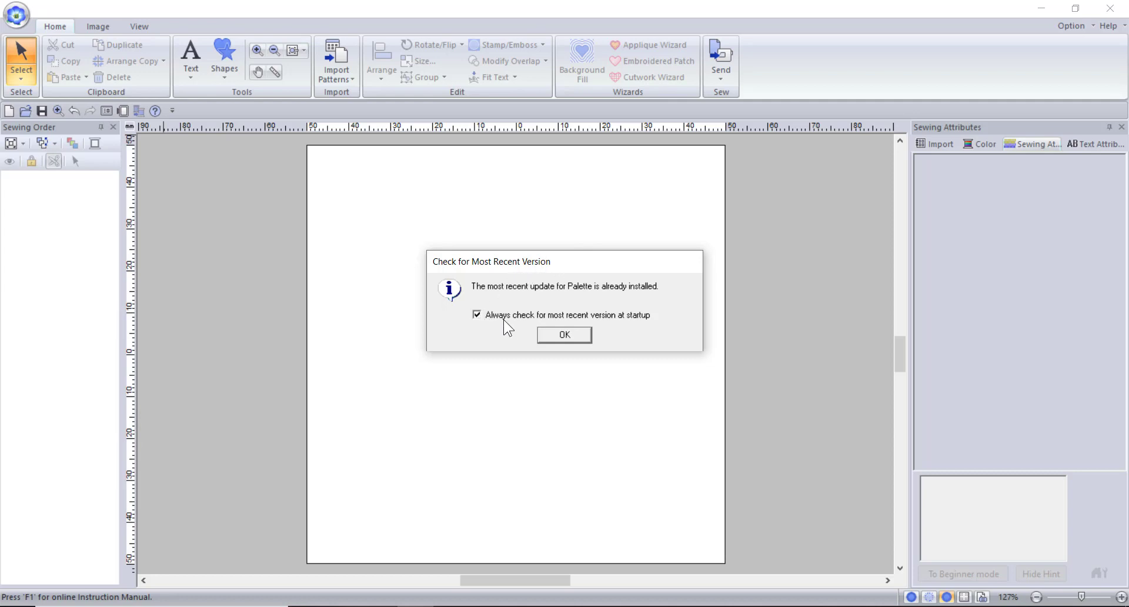
left_click(555, 336)
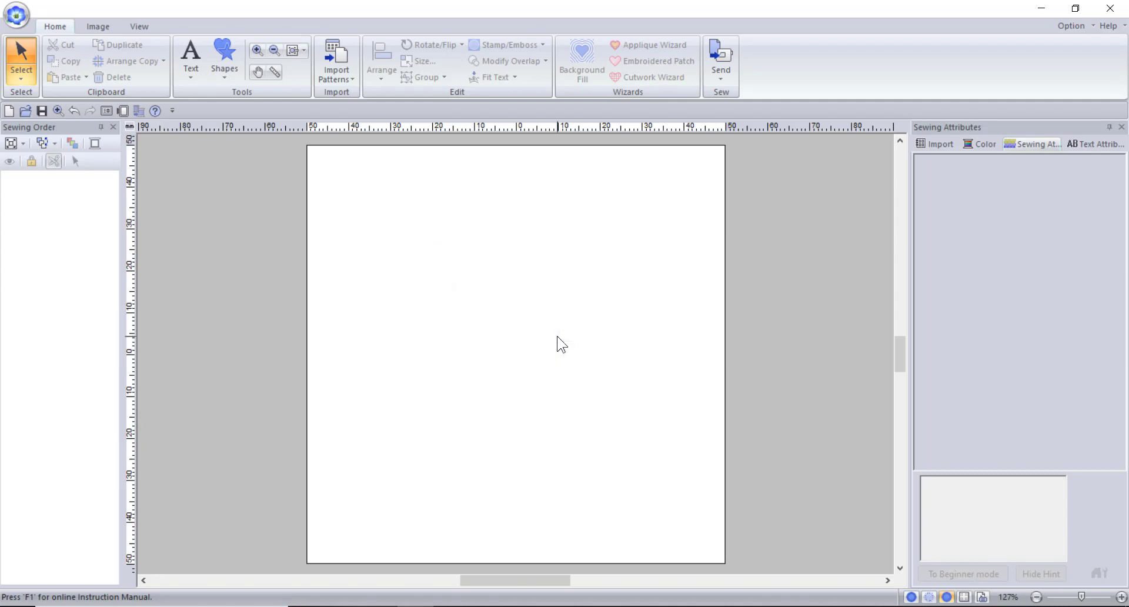
Reopen the embroidery startup wizard with the application menu's Wizard... command
key("F3")
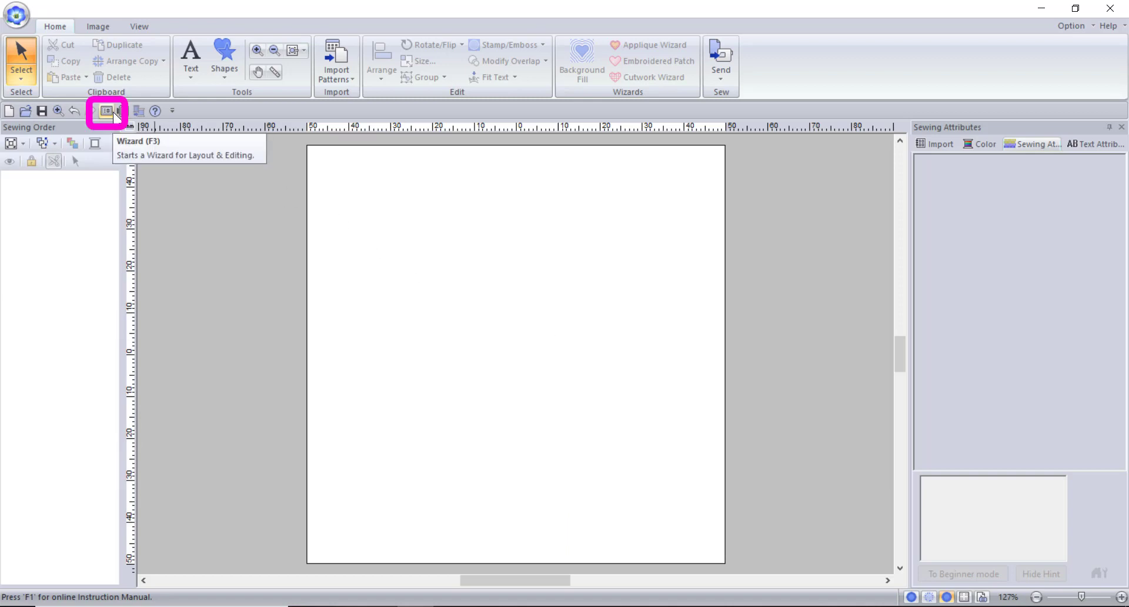
left_click(16, 16)
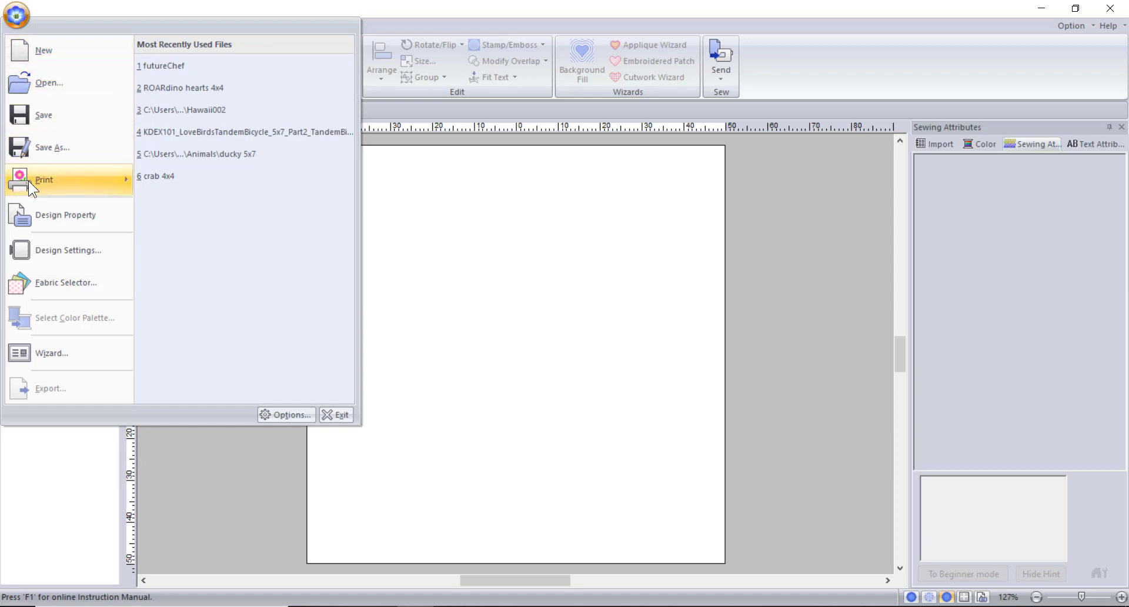
left_click(48, 353)
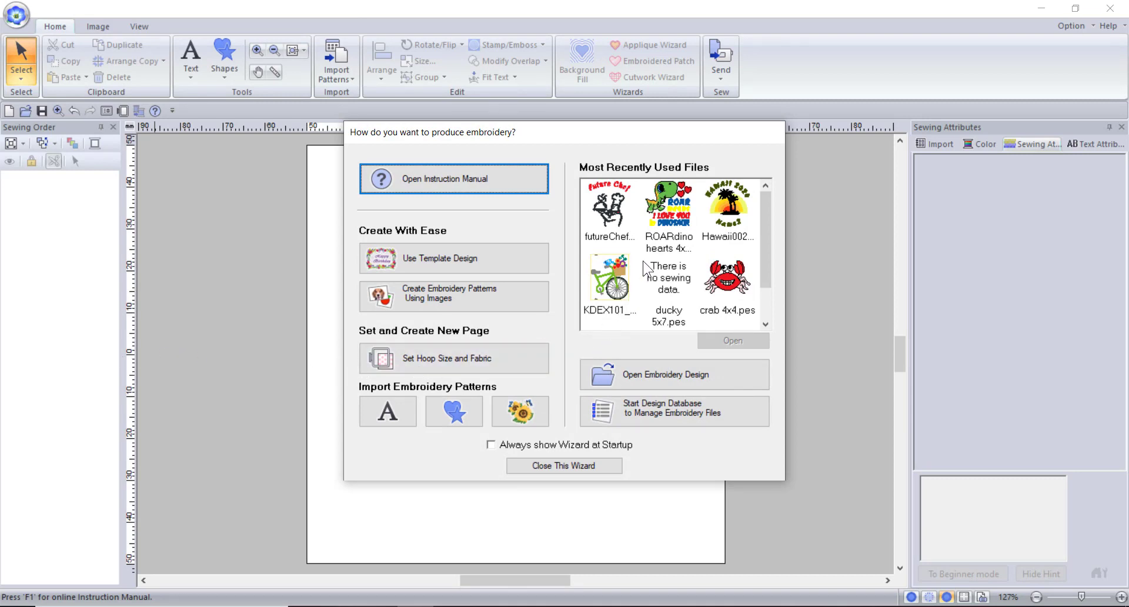
left_click(668, 212)
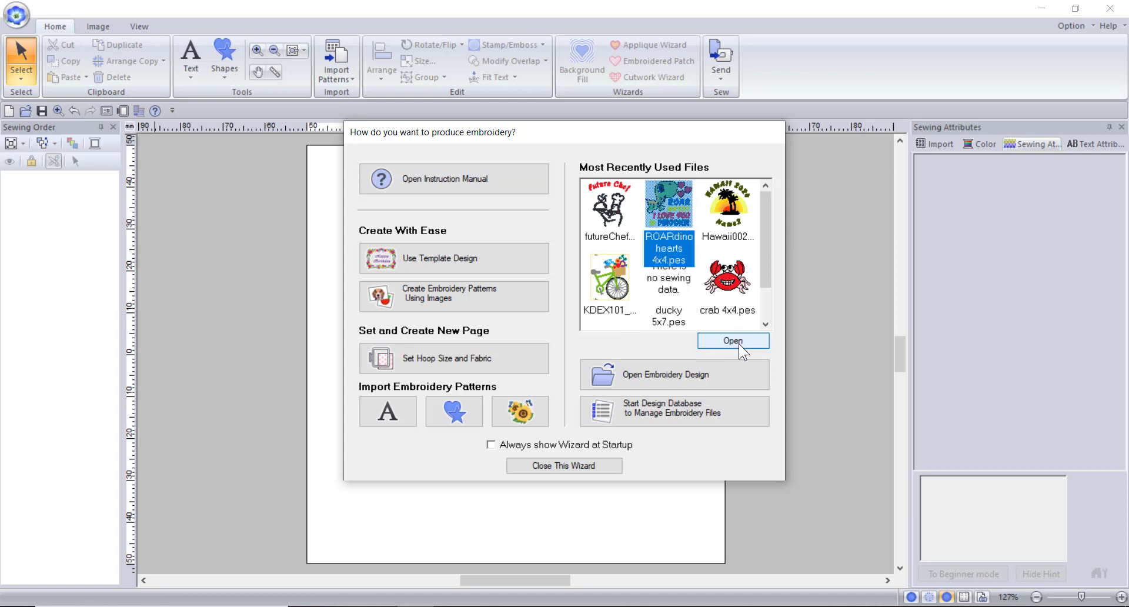
left_click(707, 379)
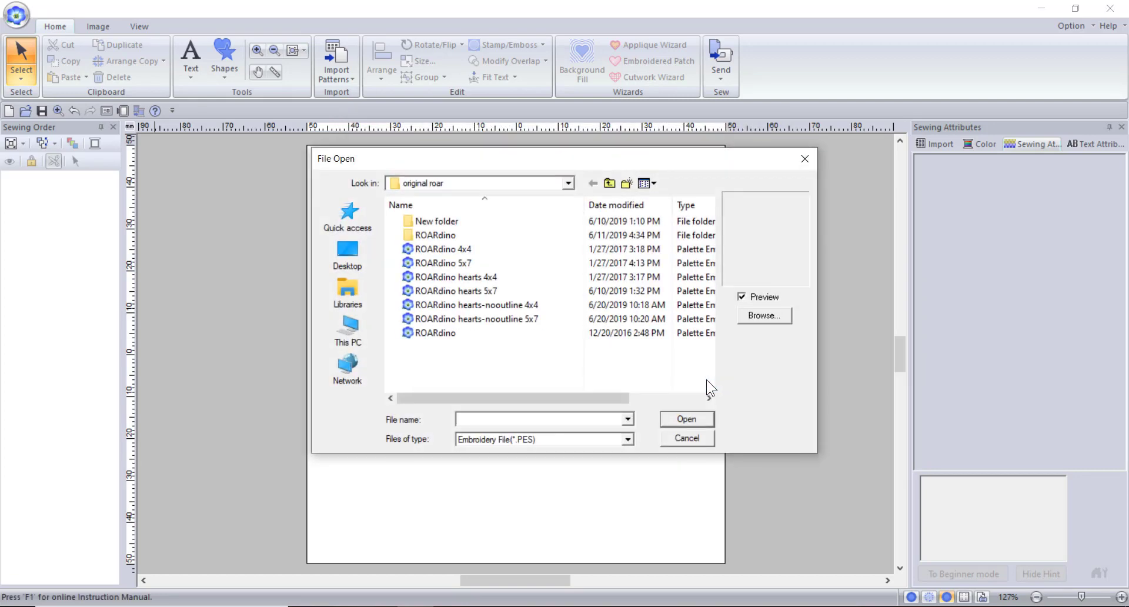
left_click(495, 185)
left_click(495, 185)
left_click(657, 367)
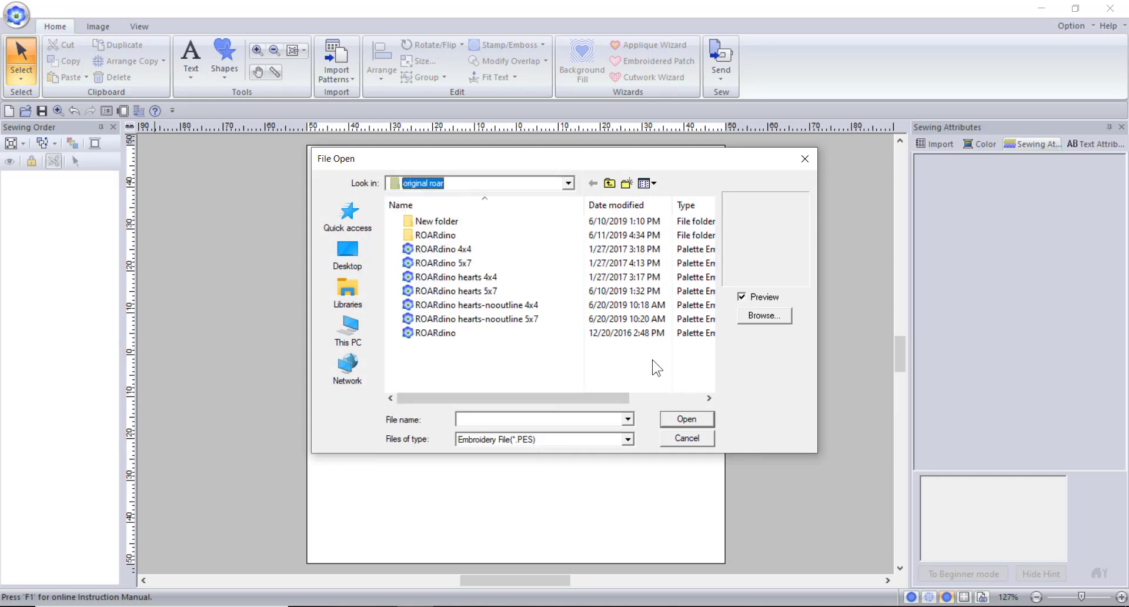
left_click(689, 441)
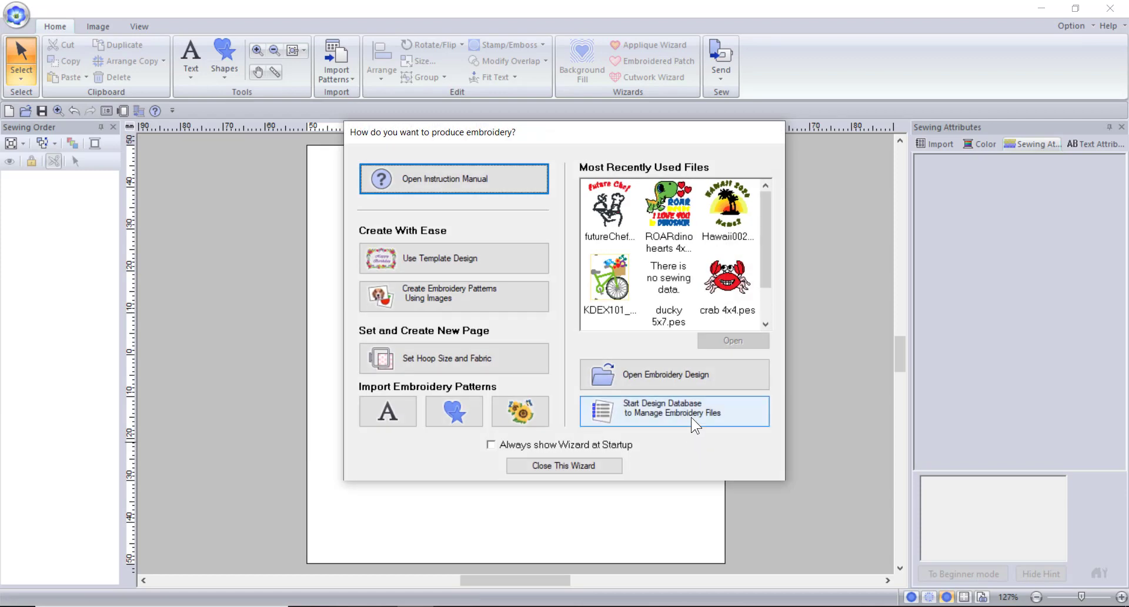
Open the Design Database from the wizard and close it again
left_click(690, 418)
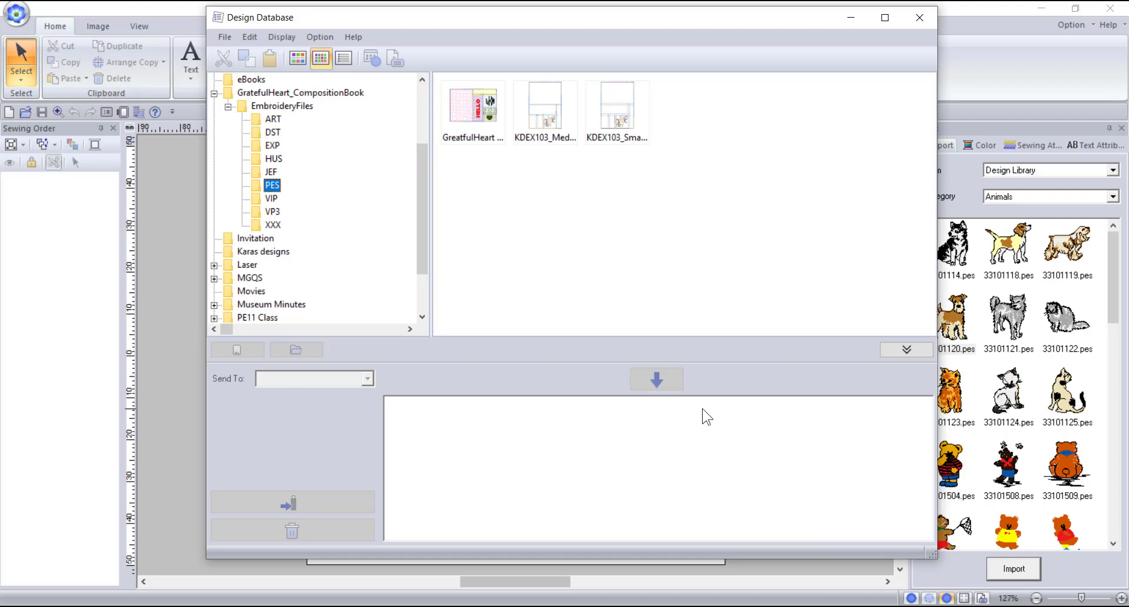
left_click(921, 21)
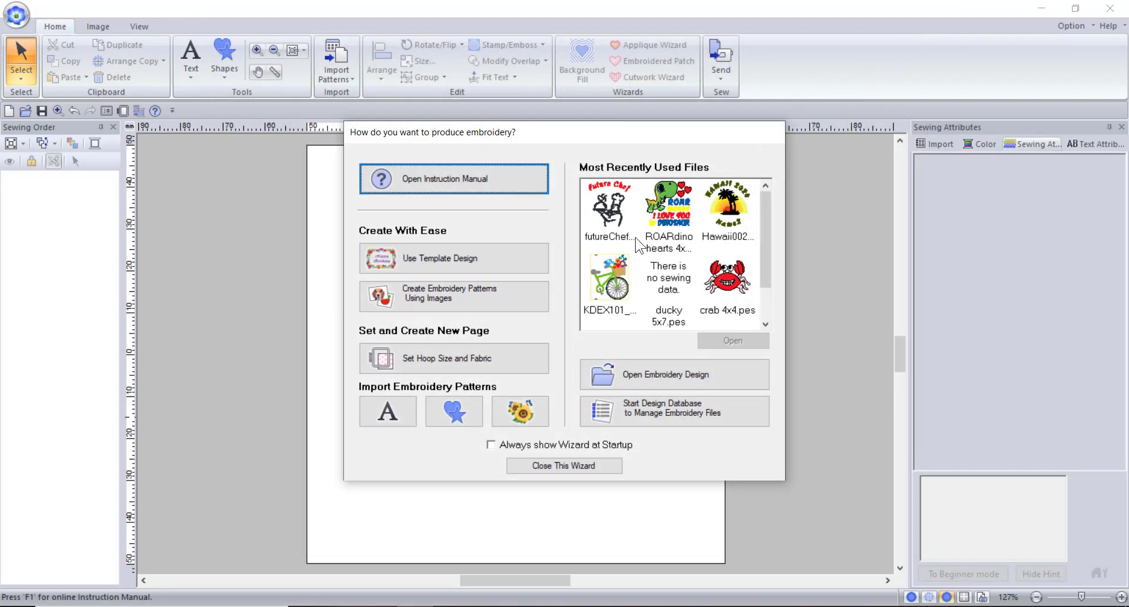
Start a template design without saving Untitled, choosing aprons05B.pes from the Aprons category
left_click(521, 269)
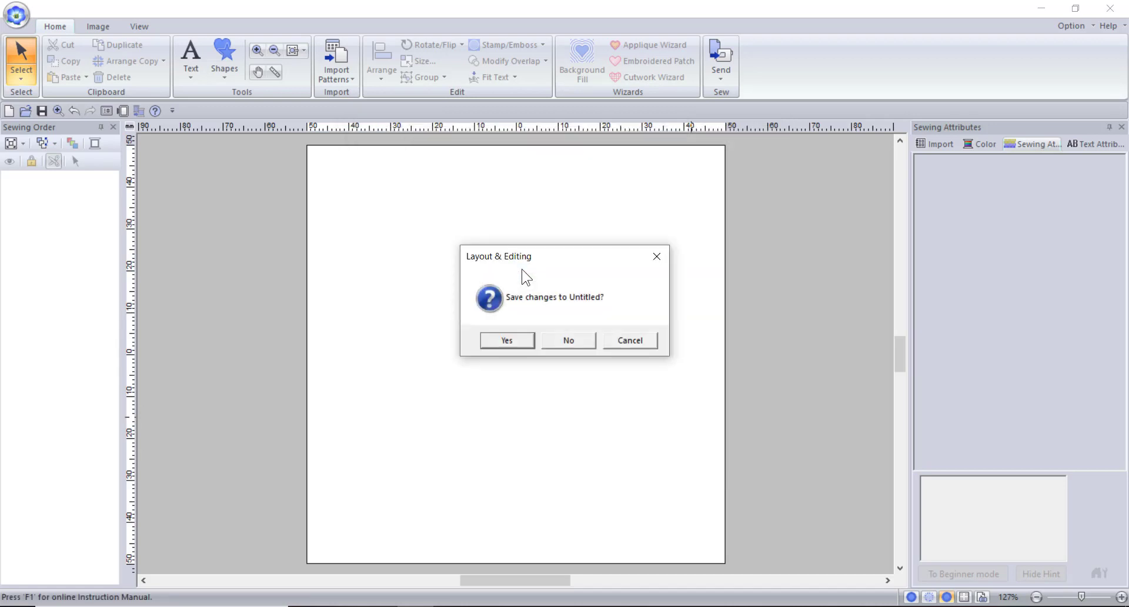
left_click(581, 342)
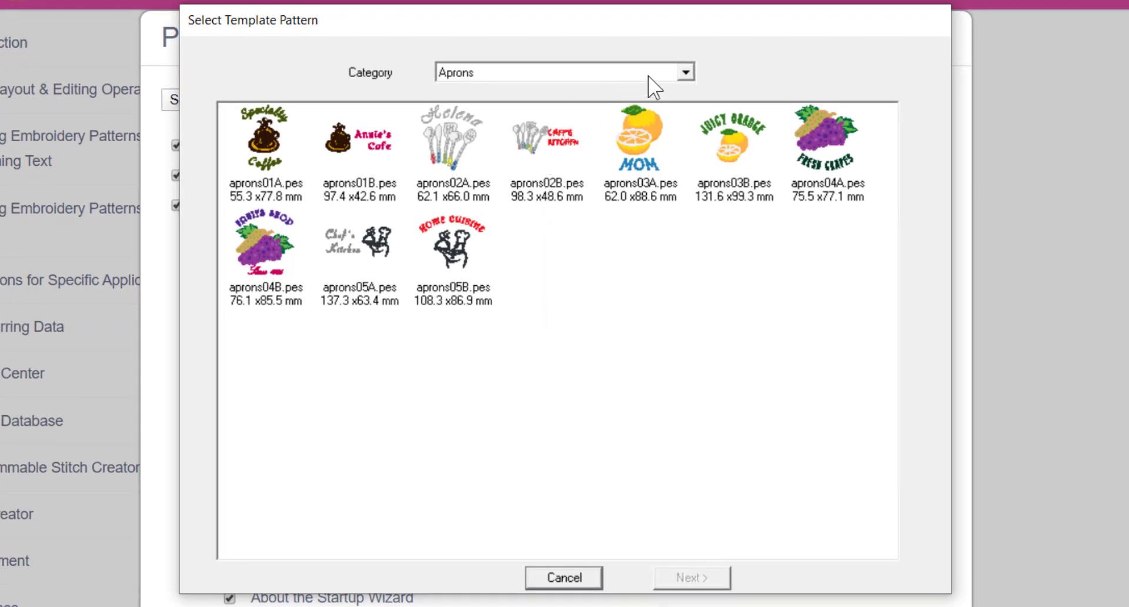
left_click(685, 71)
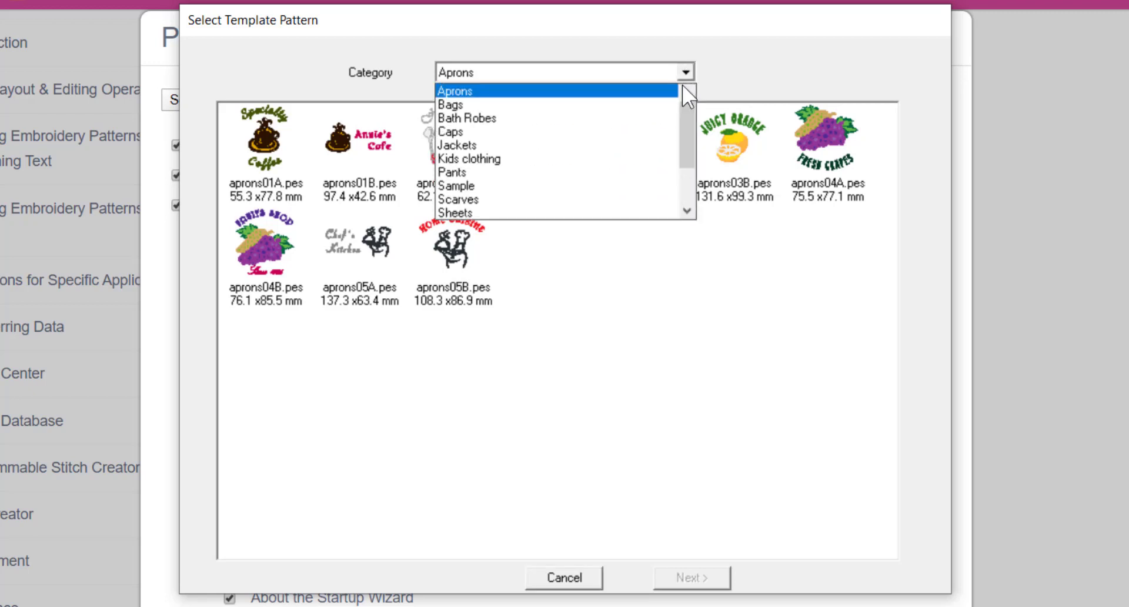
scroll(667, 126, "down", 2)
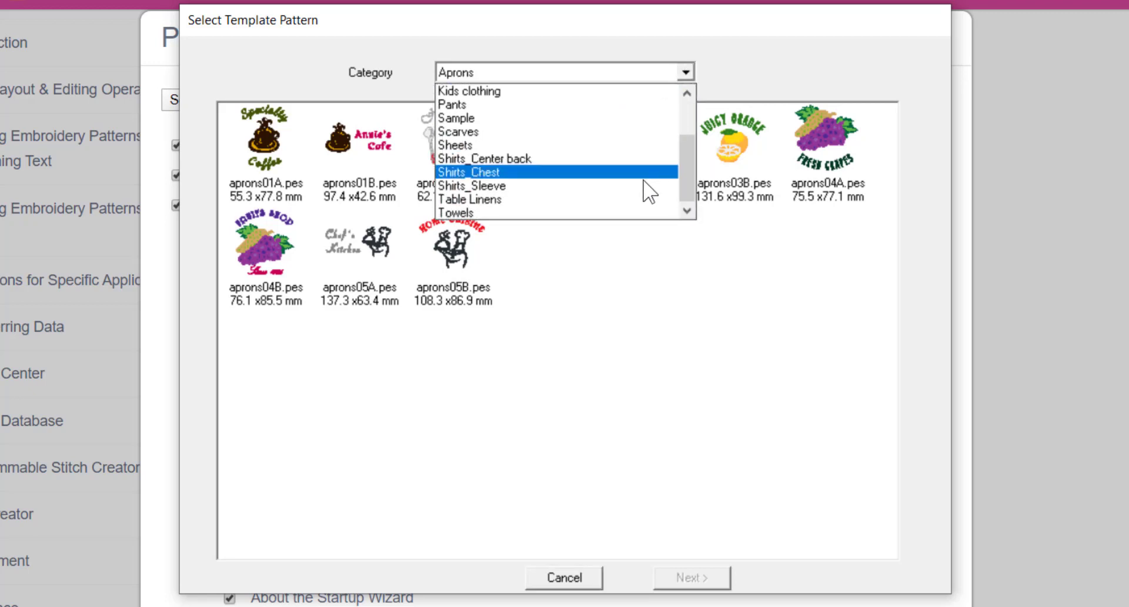
scroll(642, 177, "up", 2)
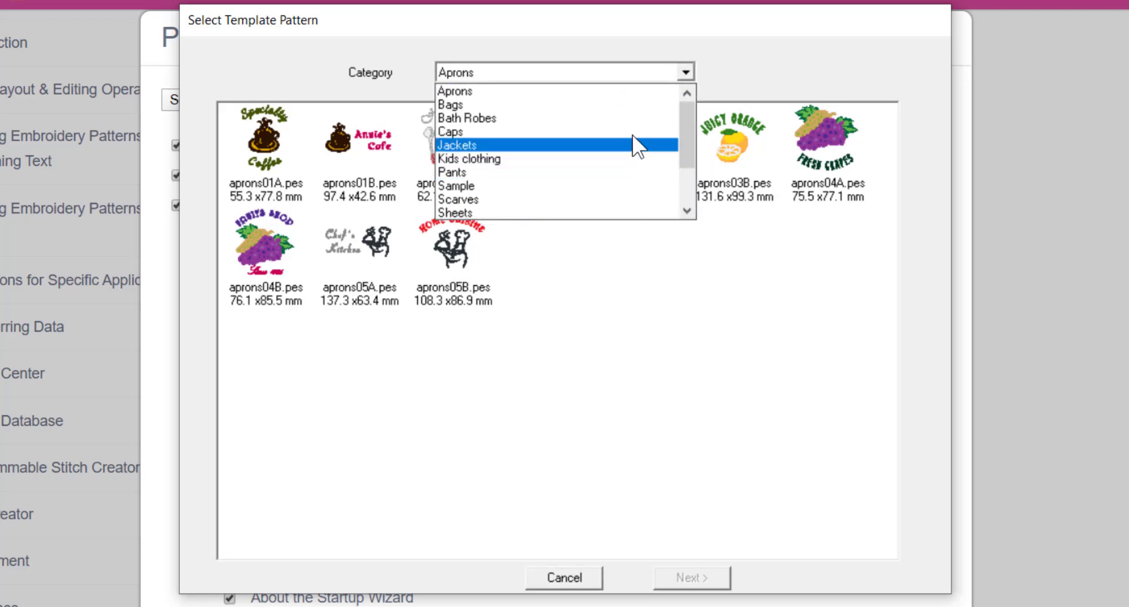
left_click(625, 95)
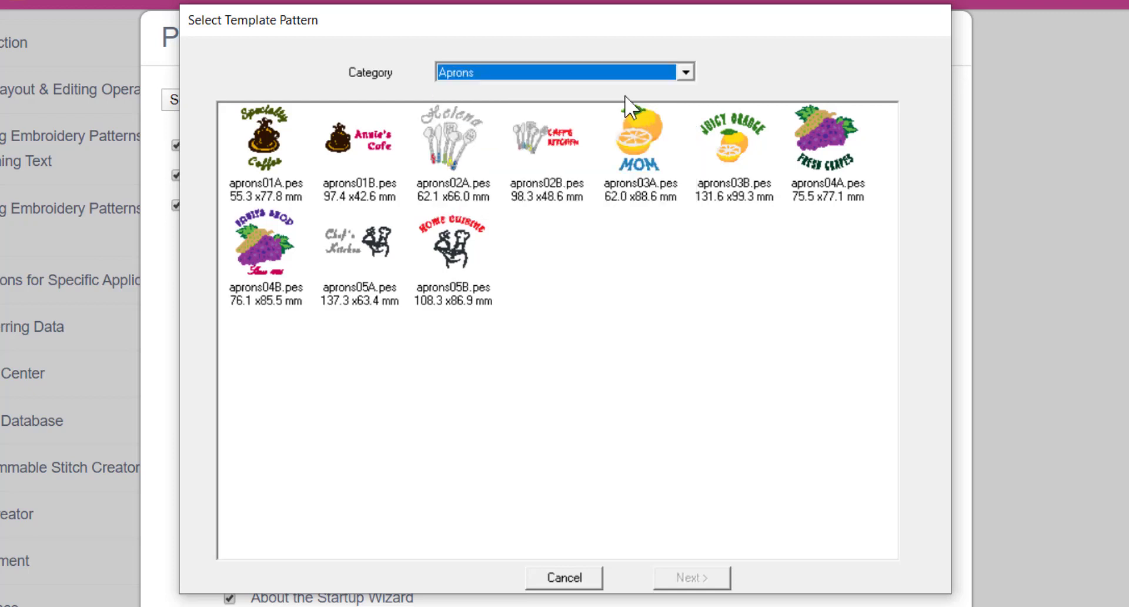
left_click(456, 236)
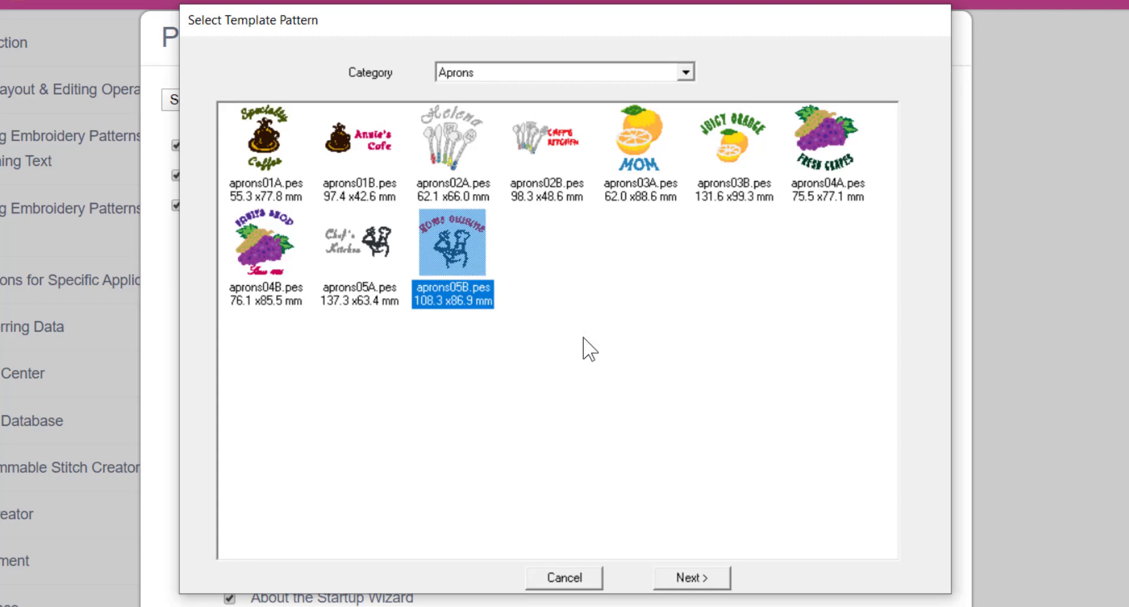
Replace the chef template's HOME CUISINE text with 'Future Chef'
left_click(704, 576)
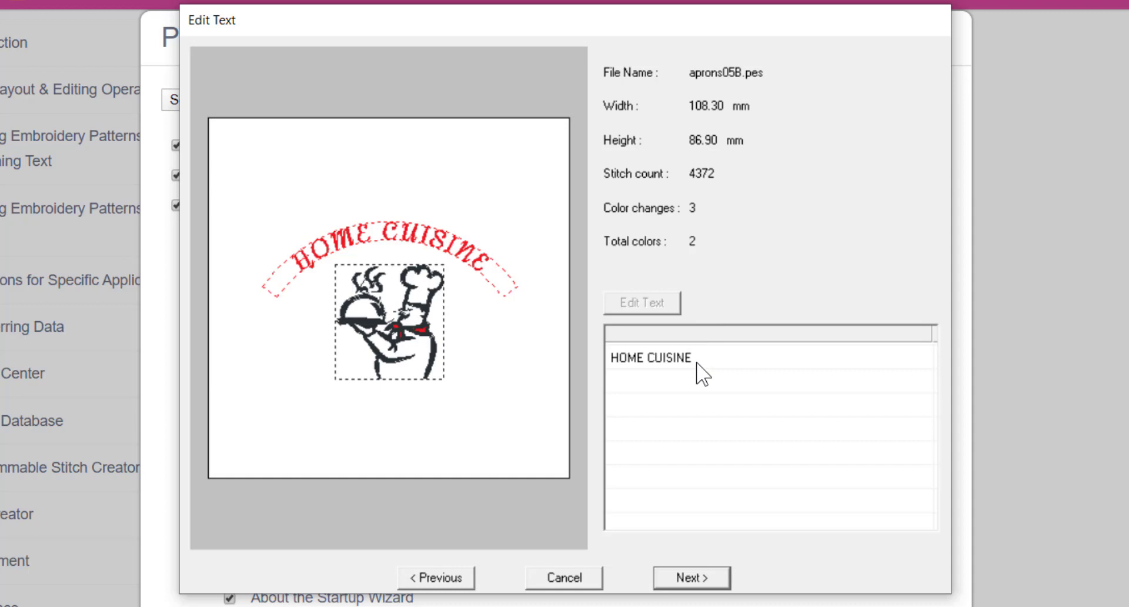
left_click(697, 364)
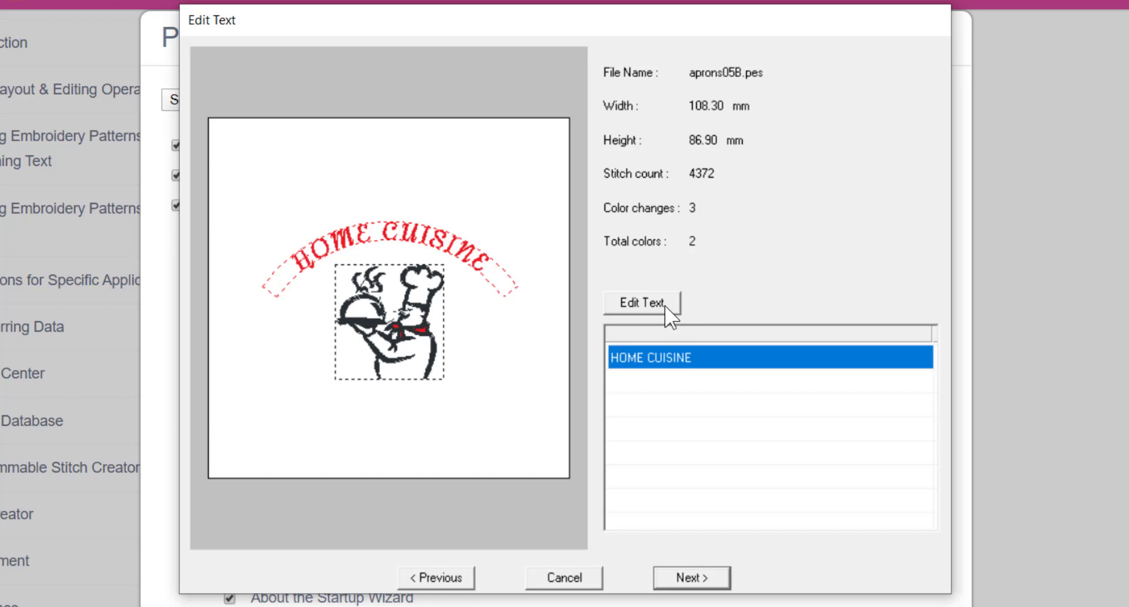
left_click(680, 358)
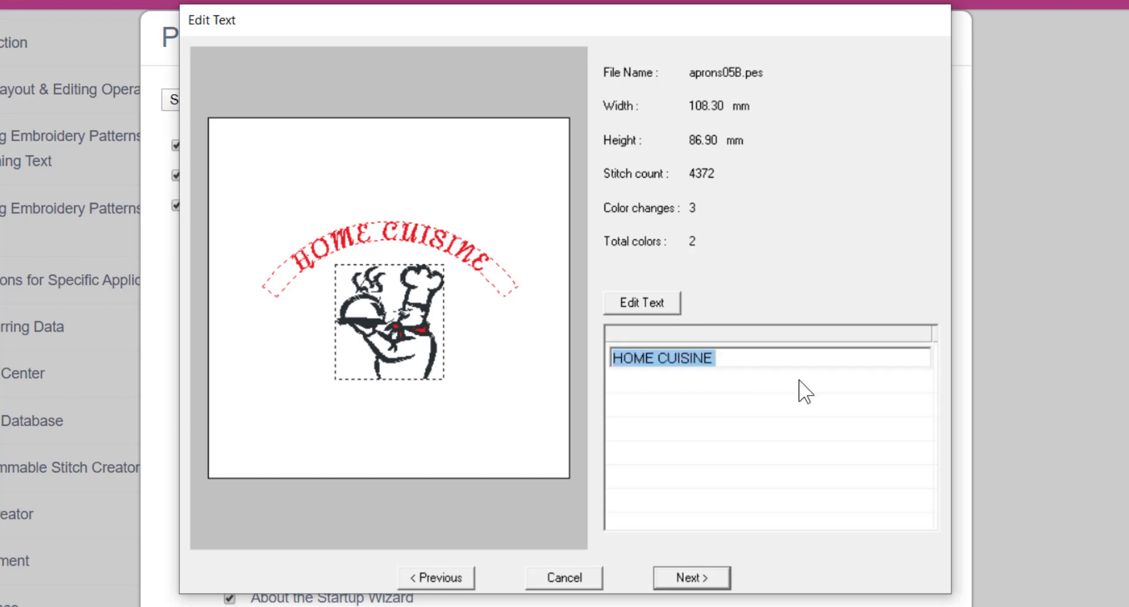
type("Fut")
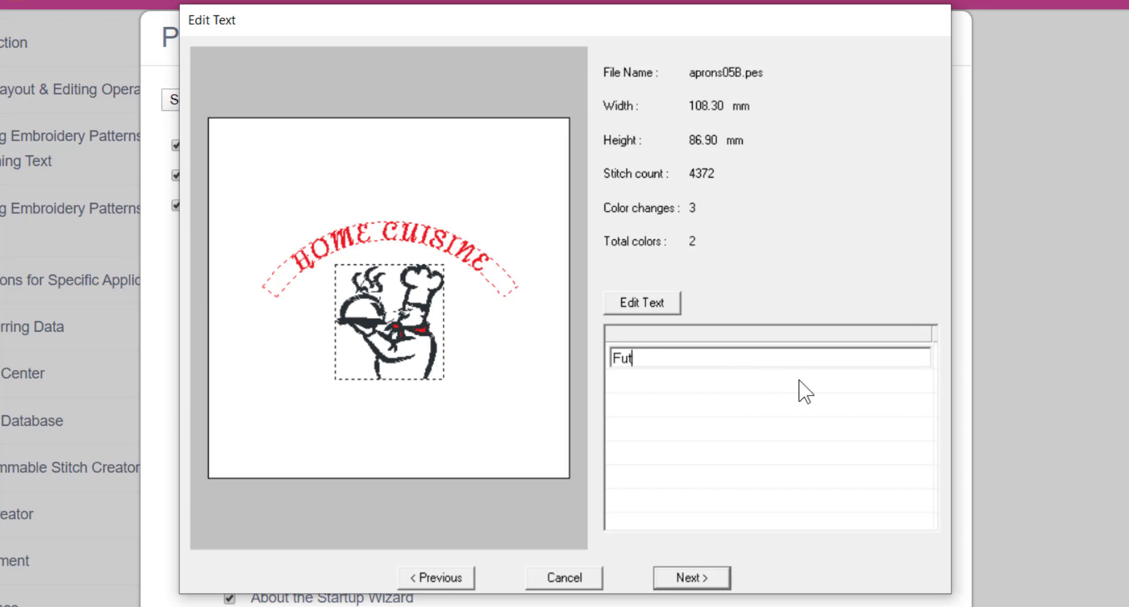
type("ure Chef")
key("Return")
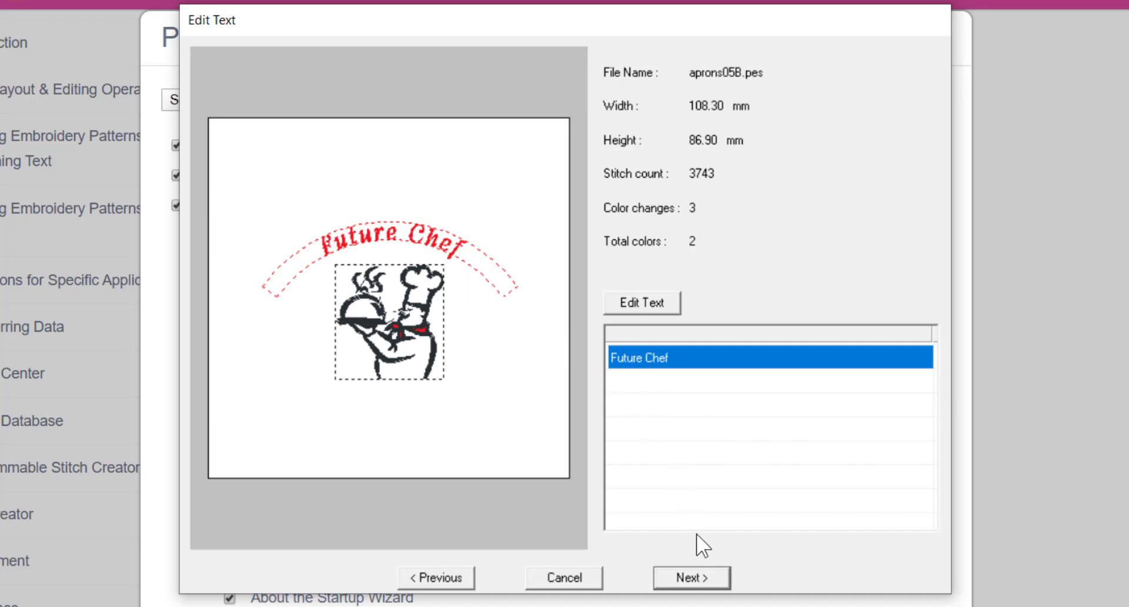
Send the Future Chef design to the [G:] TOSHIBA drive and acknowledge the finished message
left_click(704, 576)
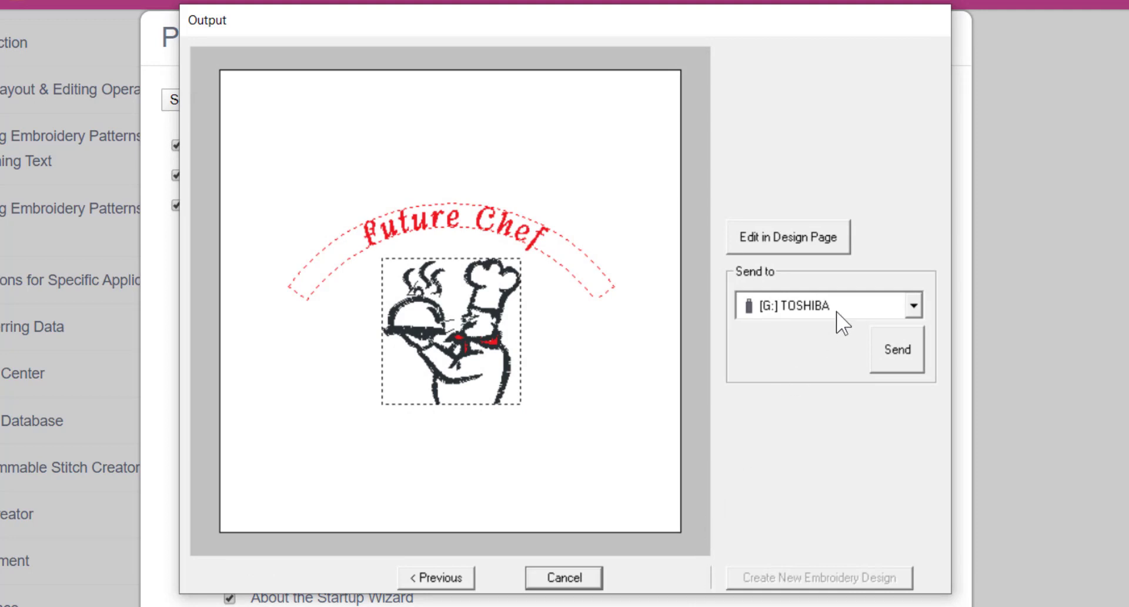
left_click(892, 346)
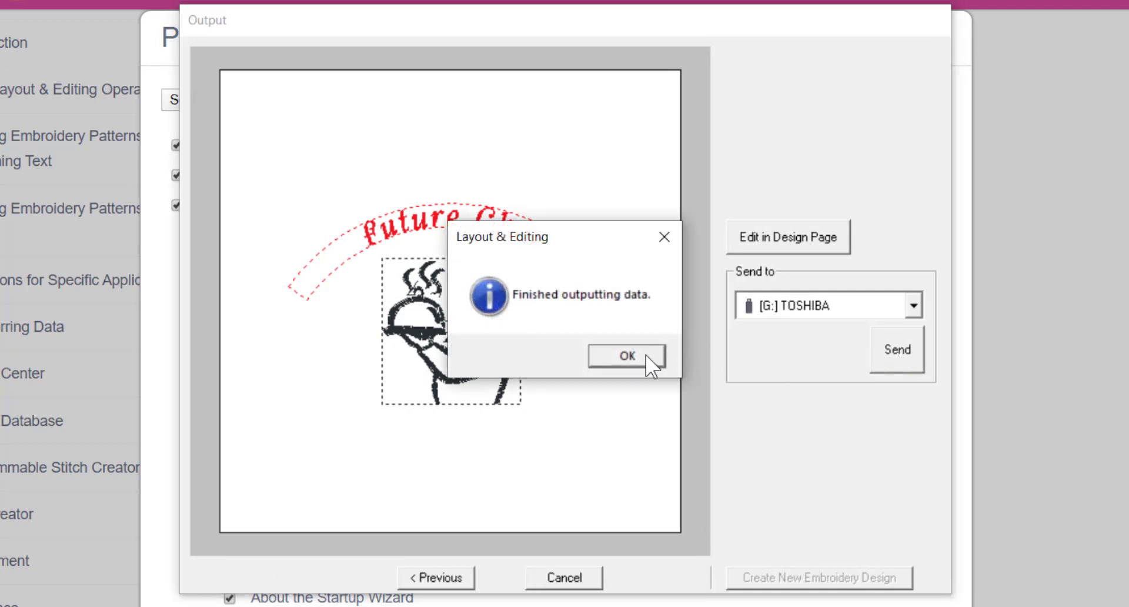
left_click(651, 364)
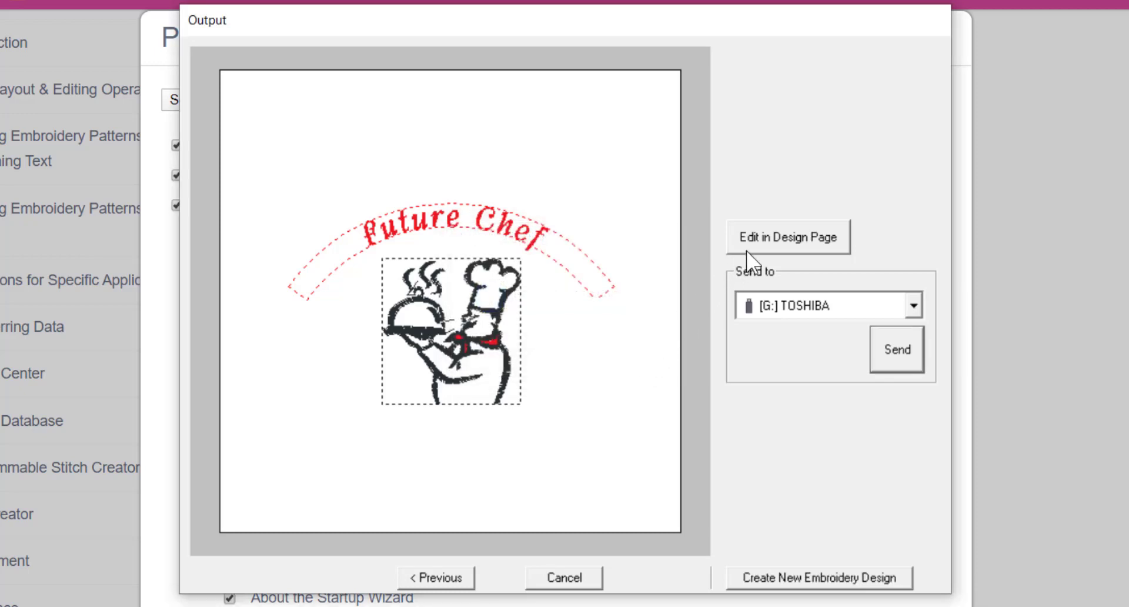
left_click(913, 305)
left_click(911, 304)
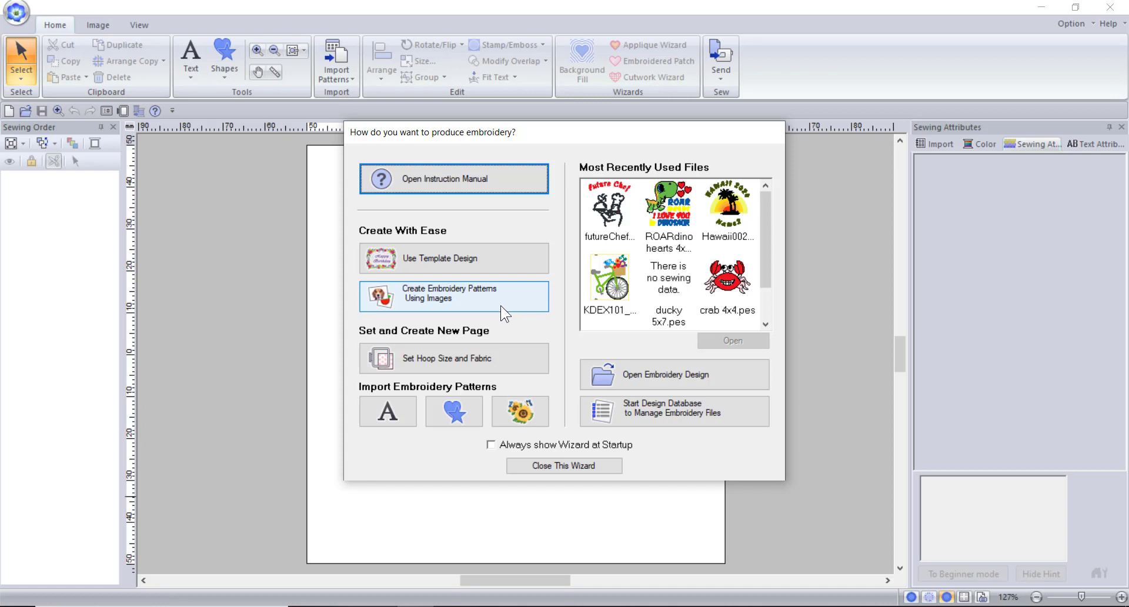
Keep the embroidery machine type and set the hoop size to 180 x 130 mm
left_click(502, 361)
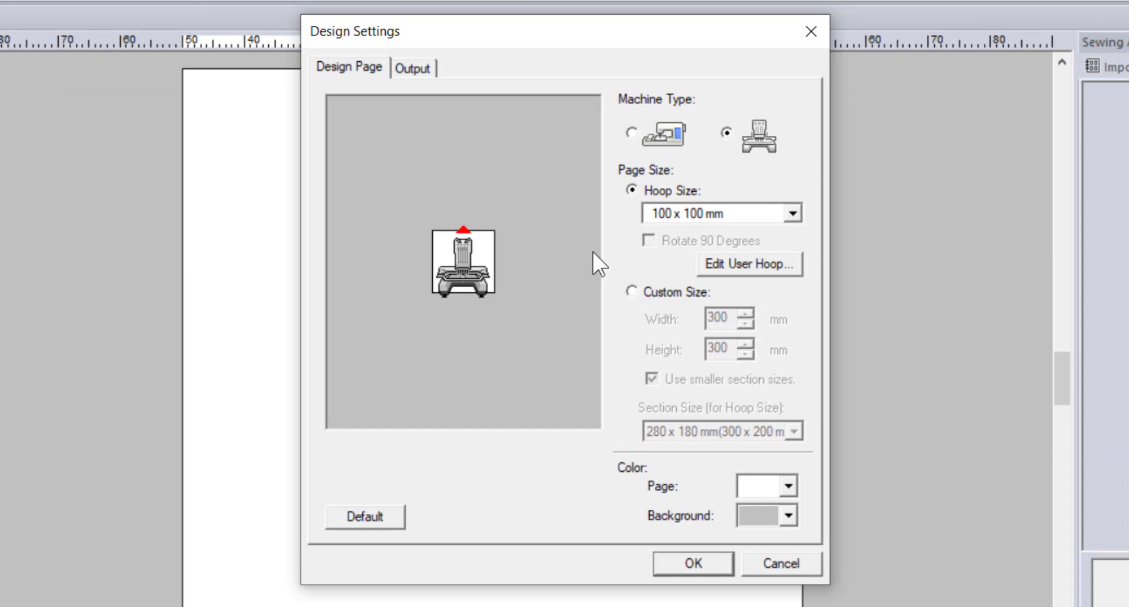
left_click(632, 133)
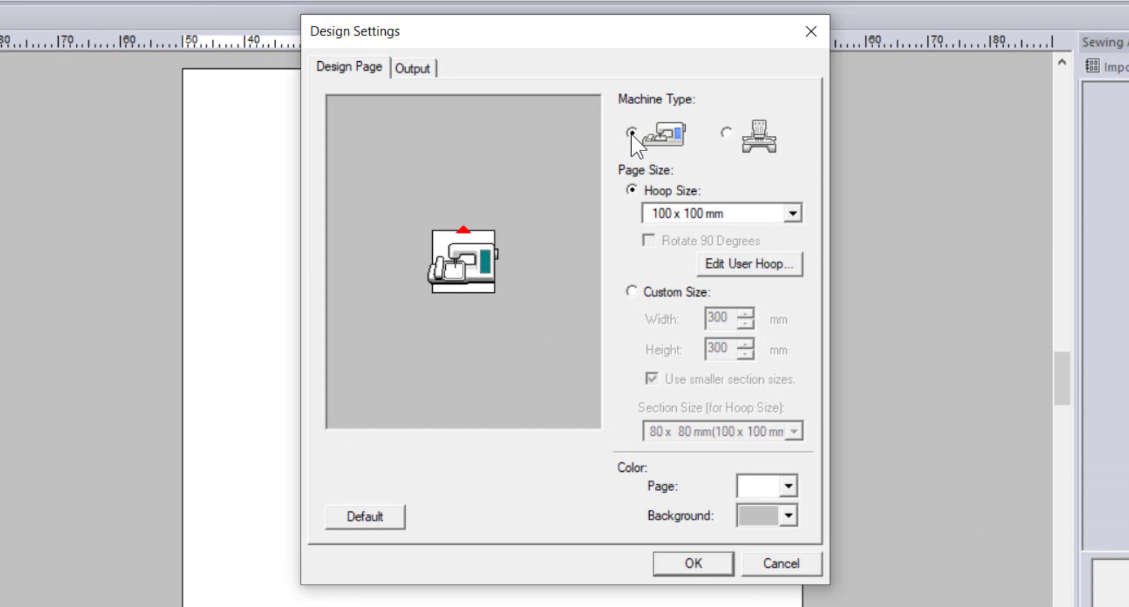
left_click(727, 132)
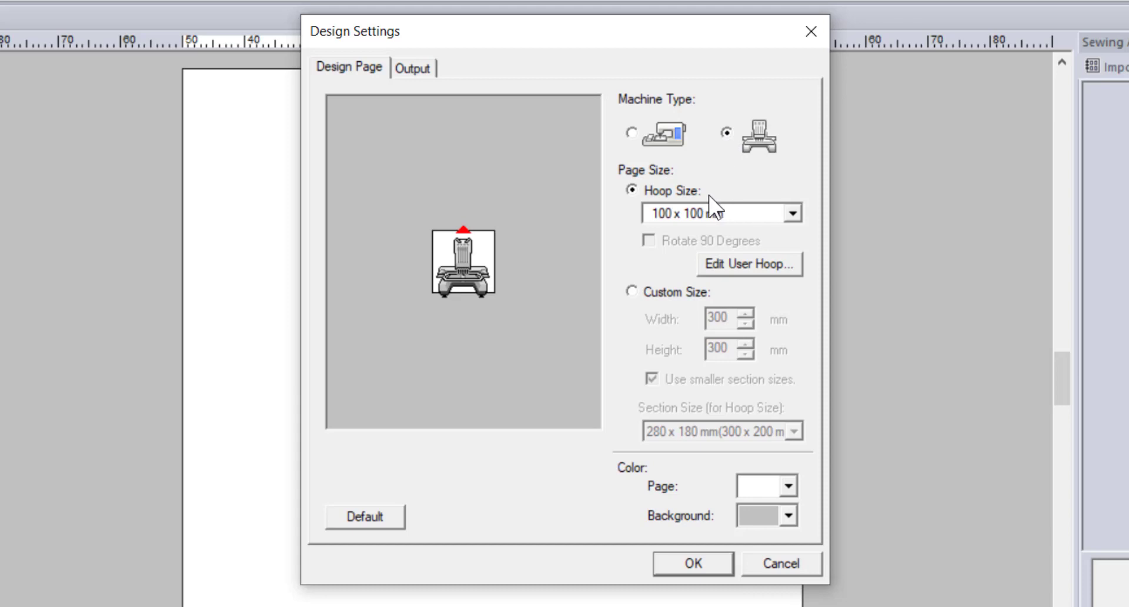
left_click(700, 210)
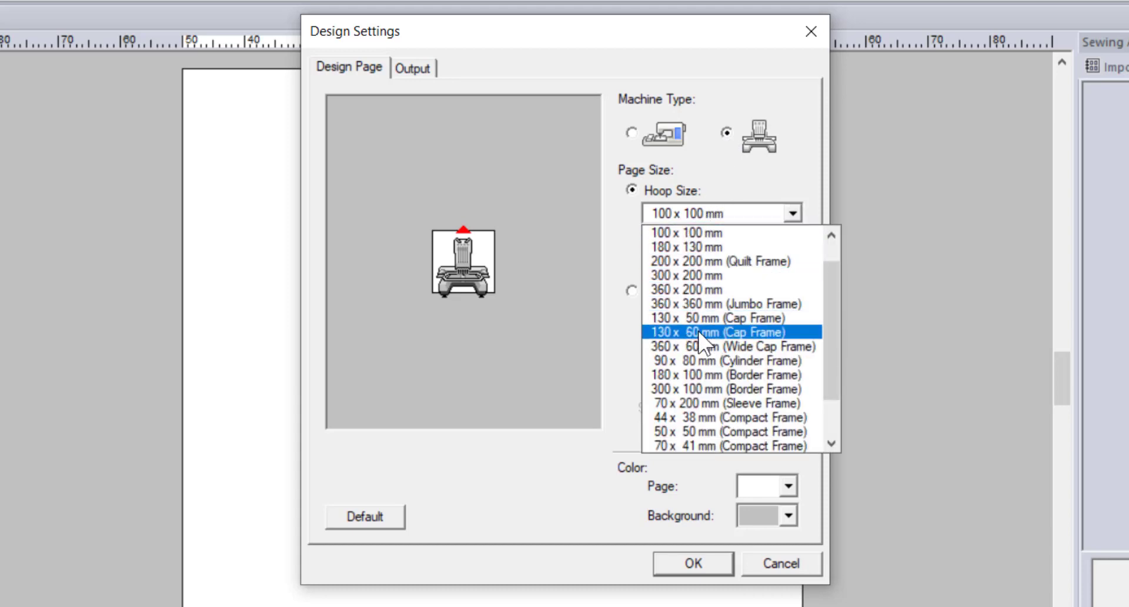
scroll(697, 338, "down", 2)
scroll(697, 365, "up", 2)
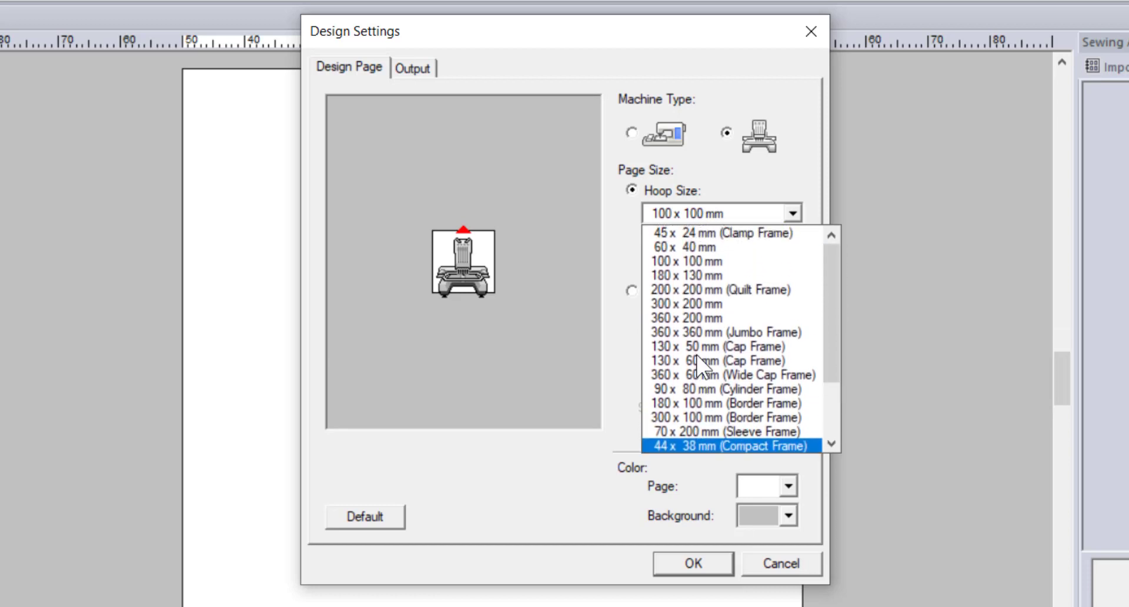
left_click(704, 275)
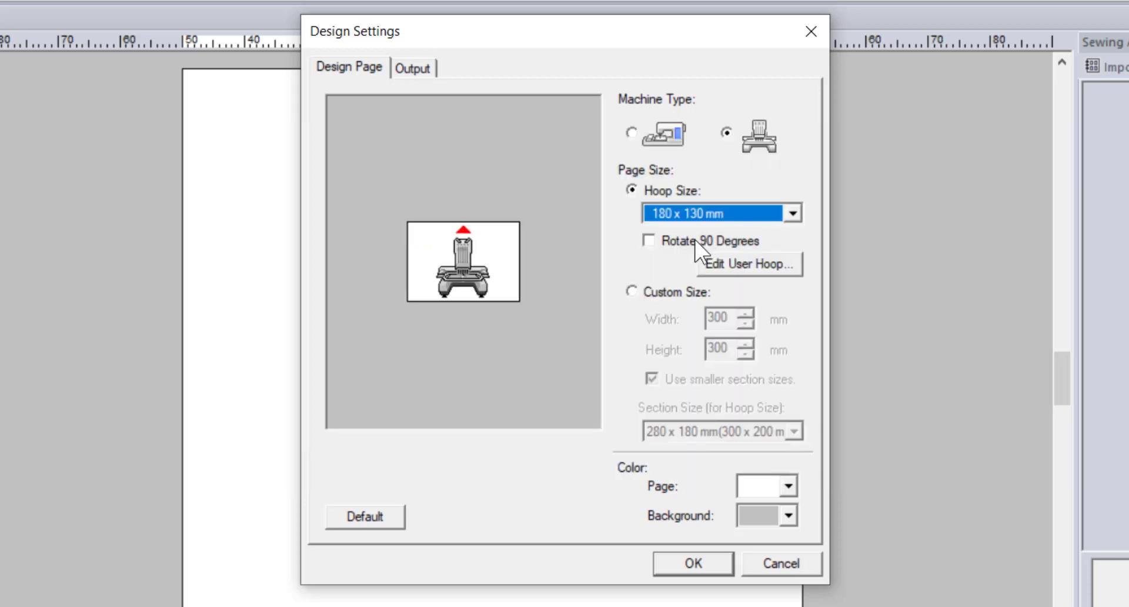
Switch to a custom page size of 400 x 400 mm
left_click(632, 291)
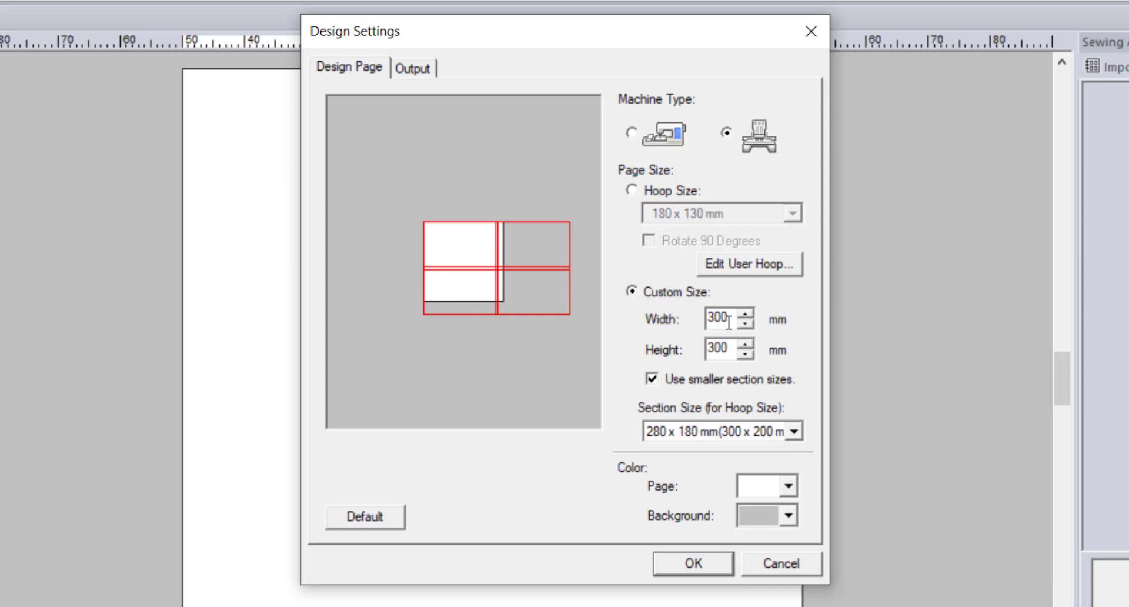
left_click_drag(729, 323, 704, 320)
type("400")
left_click_drag(730, 348, 705, 349)
type("400")
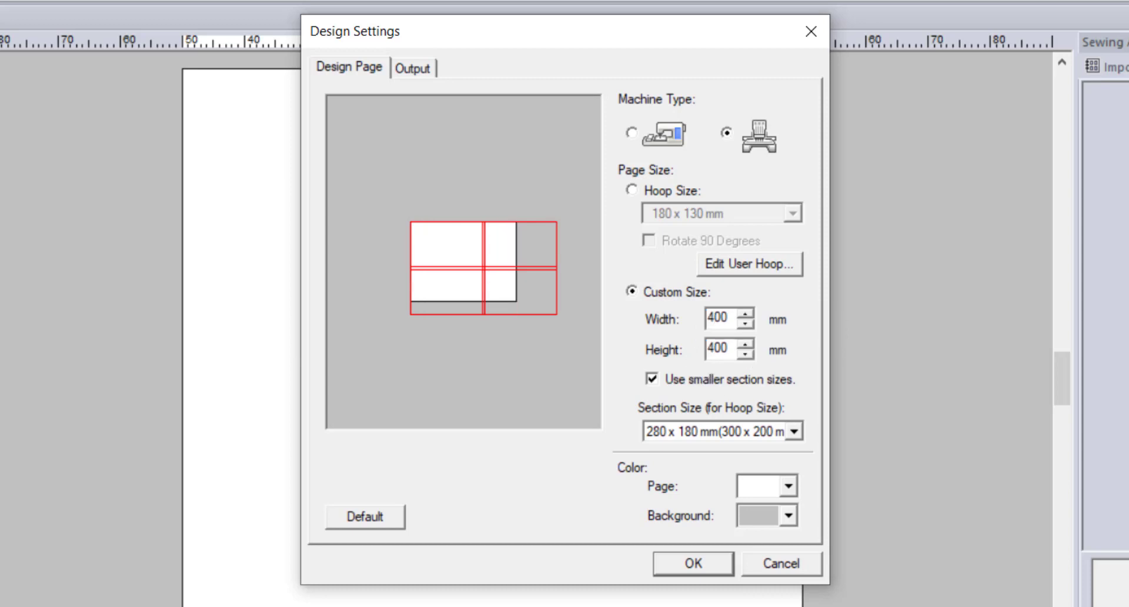
Choose 170 x 120 mm sections with smaller section sizes enabled, giving 160 x 110 mm
left_click(780, 379)
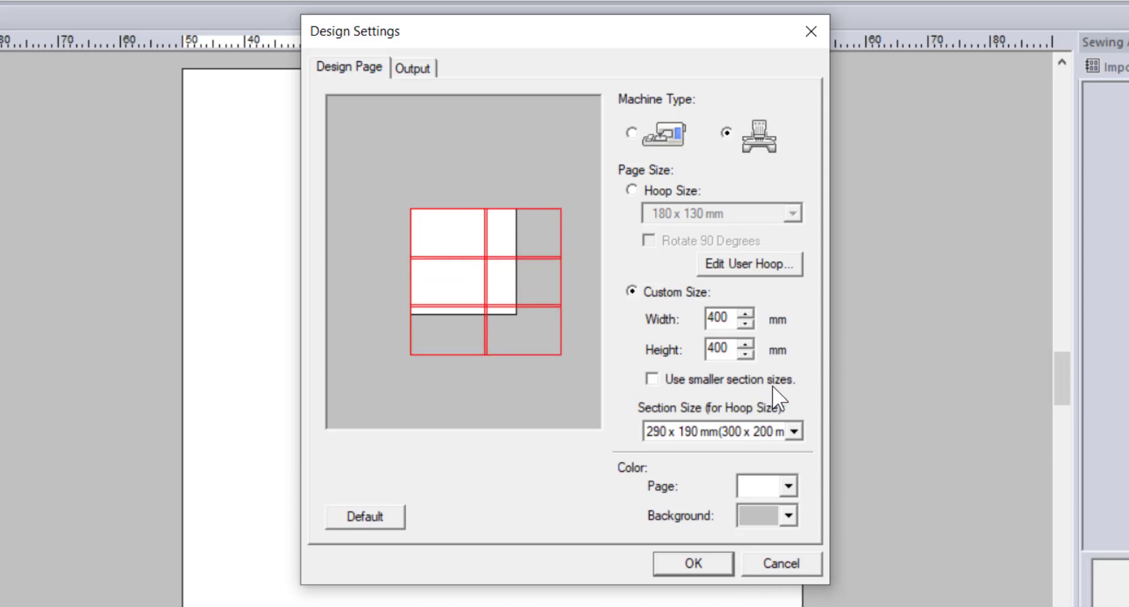
left_click(794, 431)
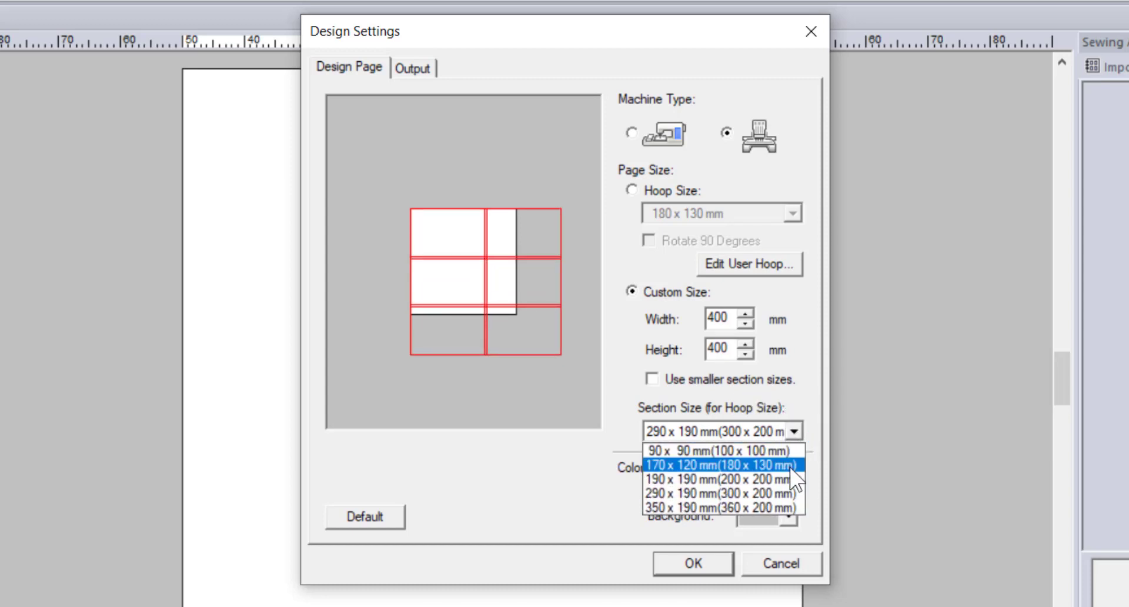
left_click(789, 467)
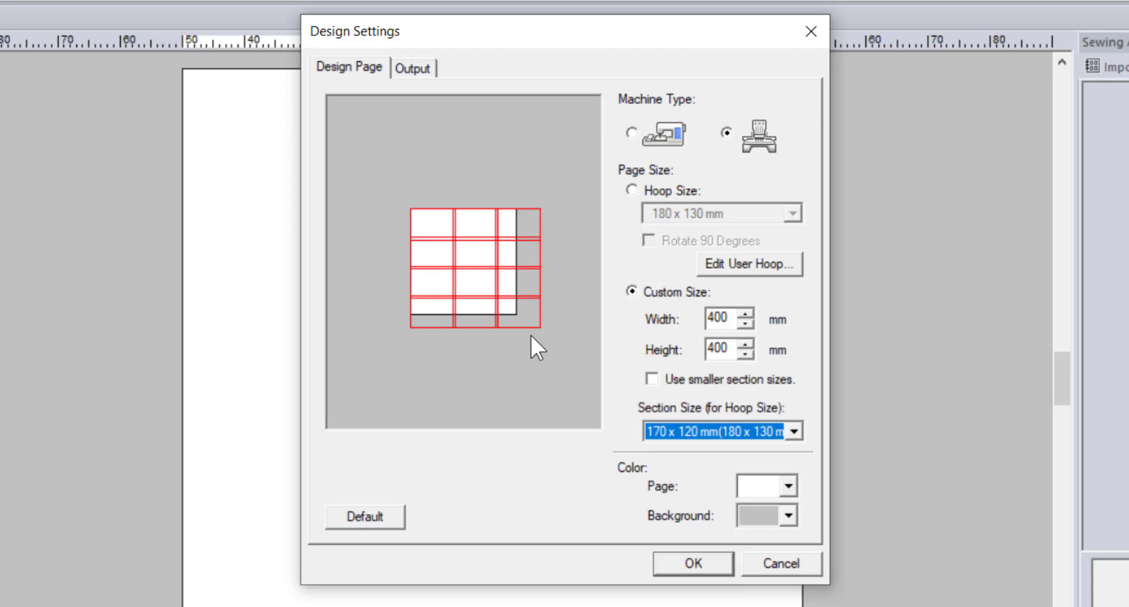
left_click(652, 378)
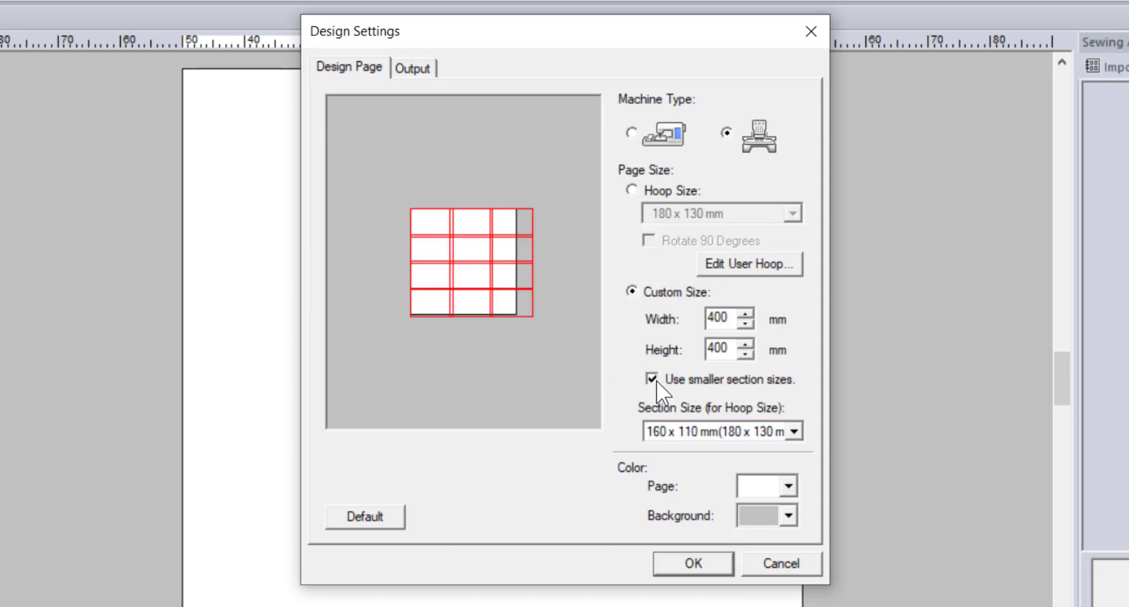
left_click(655, 380)
left_click(656, 380)
Change the design page colour to black
left_click(788, 490)
scroll(767, 598, "down", 3)
scroll(766, 594, "up", 1)
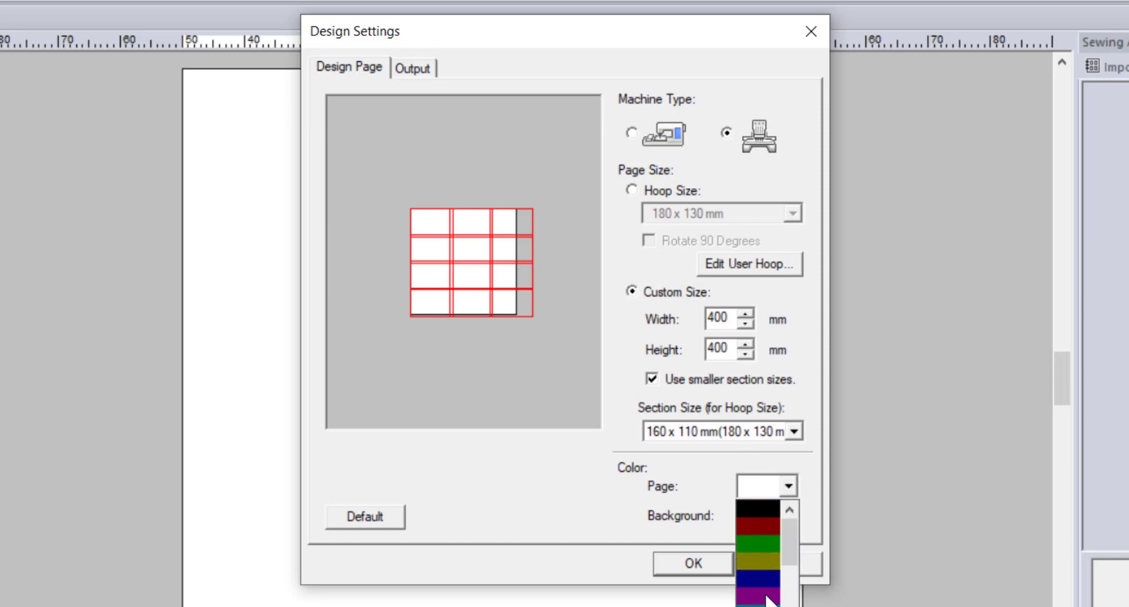
left_click(764, 513)
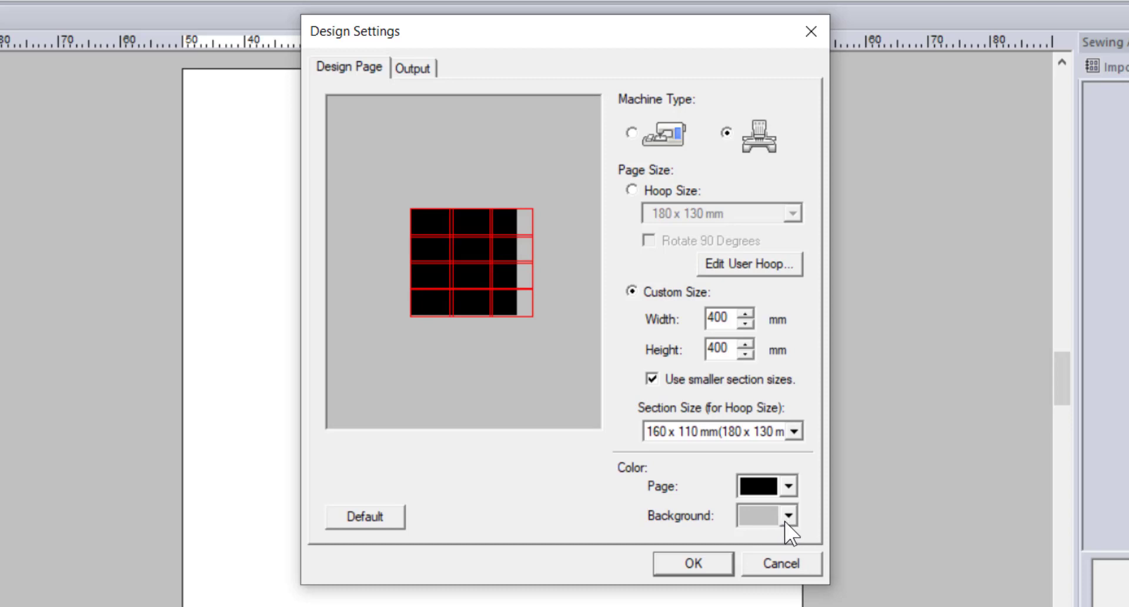
Set the background colour to red, then restore the Design Page settings to defaults
left_click(785, 518)
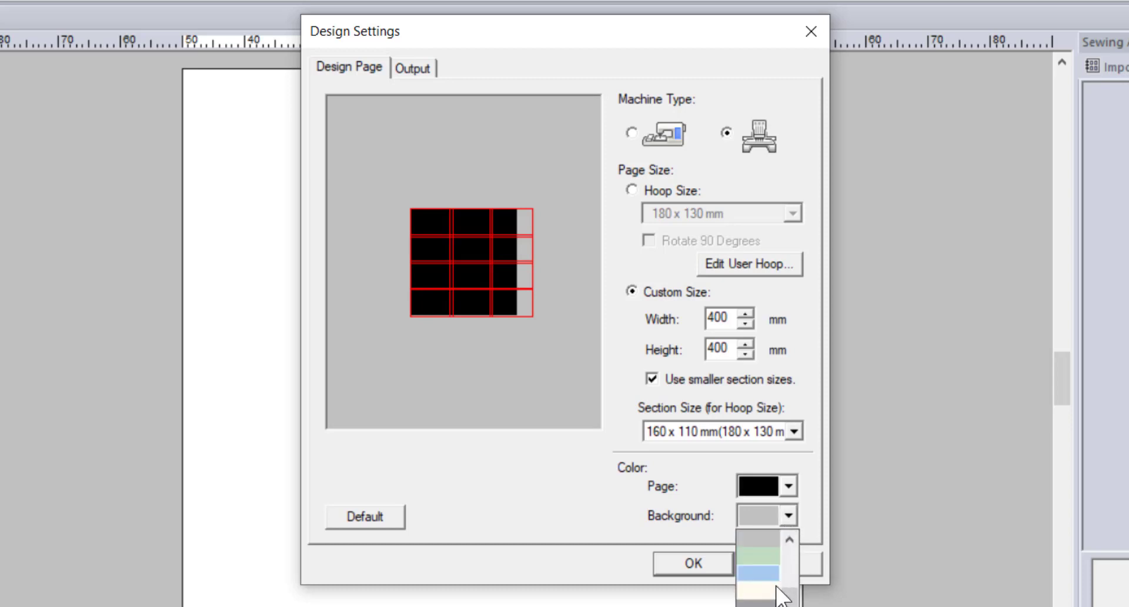
scroll(758, 564, "up", 5)
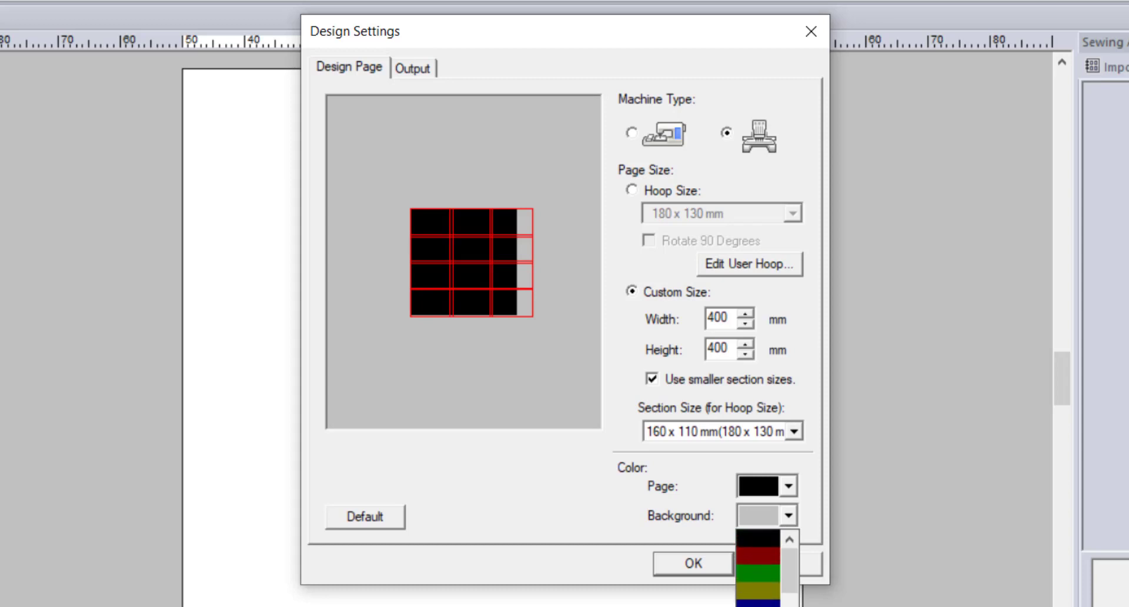
scroll(759, 568, "down", 3)
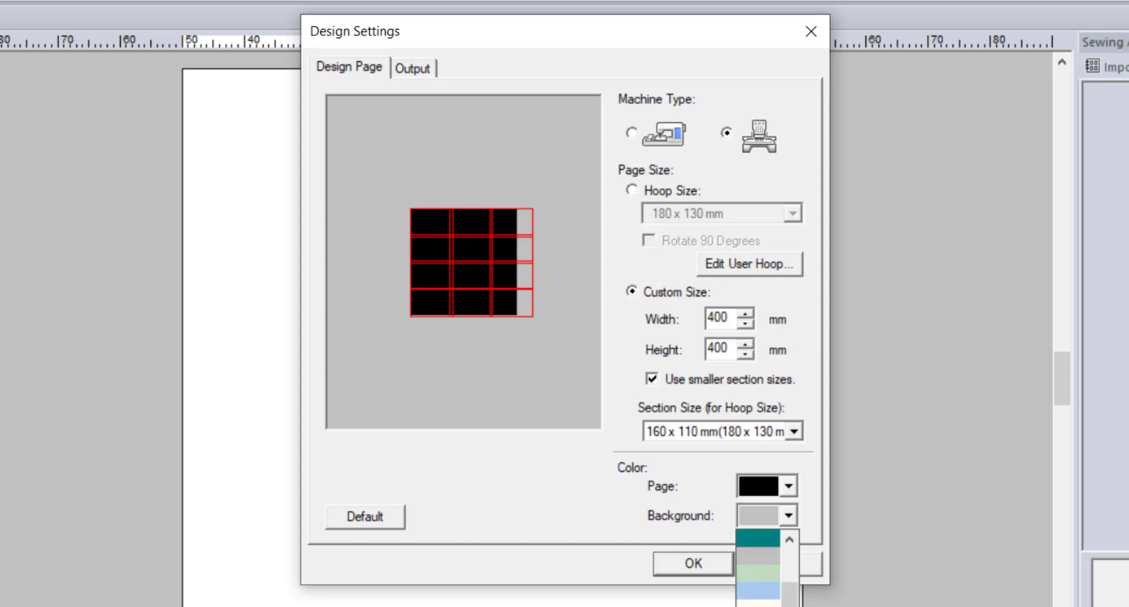
left_click(758, 599)
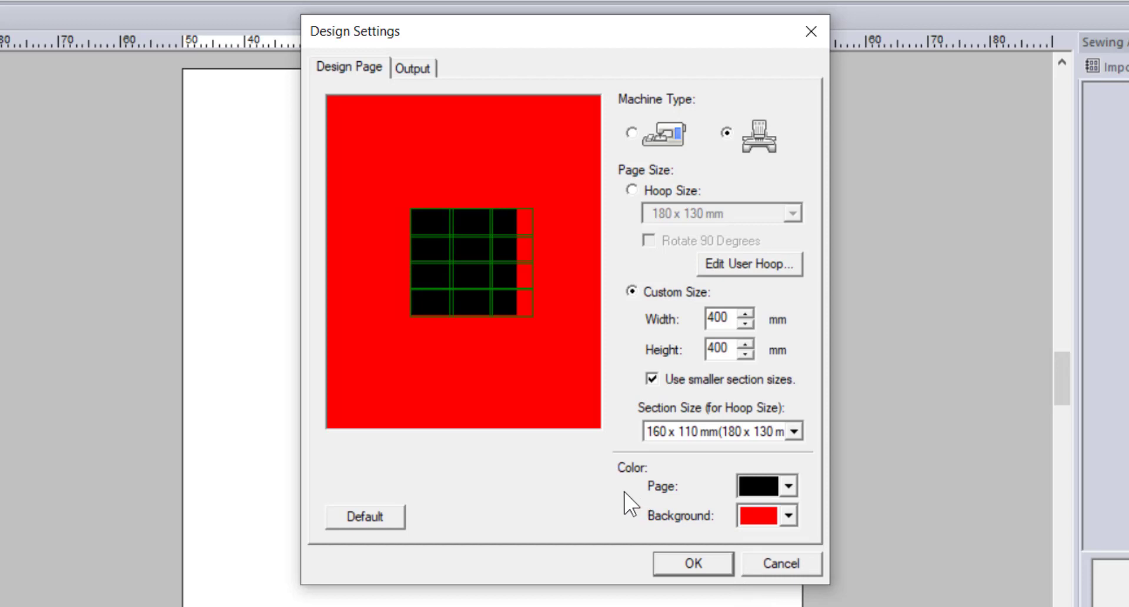
left_click(383, 518)
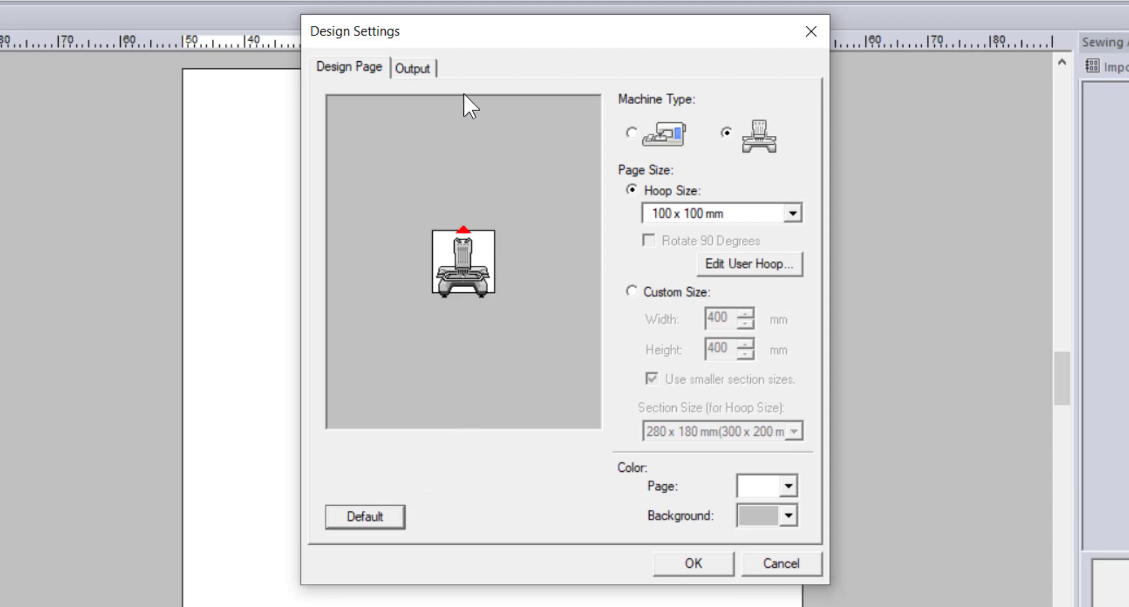
In the output settings, nudge jump stitch trimming to 2.2 mm and back to 2.0 mm
left_click(421, 70)
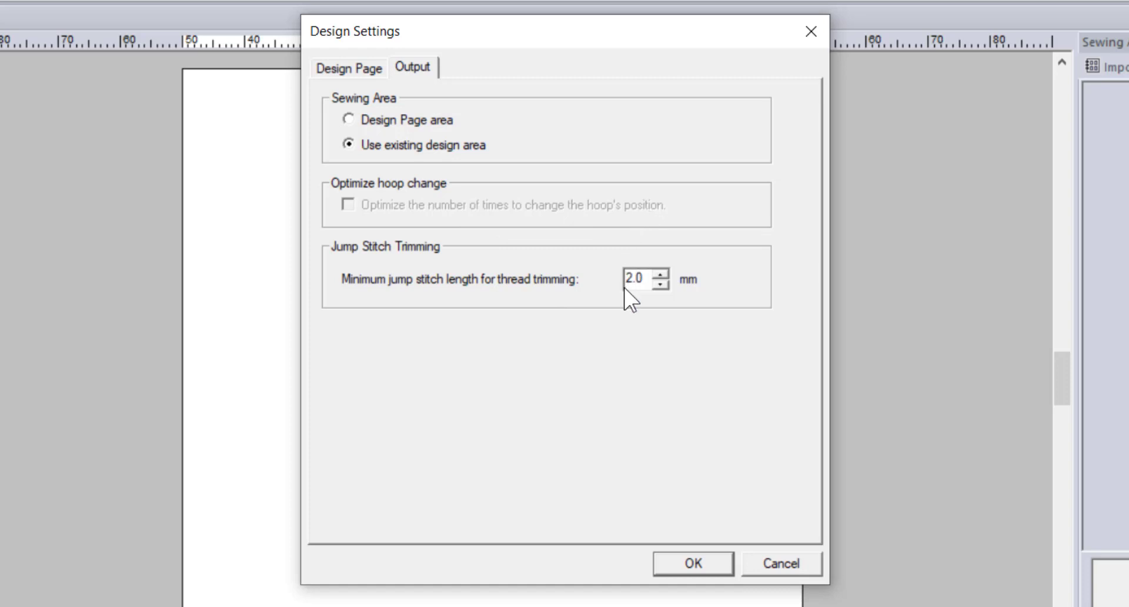
left_click(664, 274)
left_click(664, 274)
left_click(665, 286)
left_click(665, 286)
Accept the design settings, preview the Default fabric, then apply Terry cloth as the fabric
left_click(712, 559)
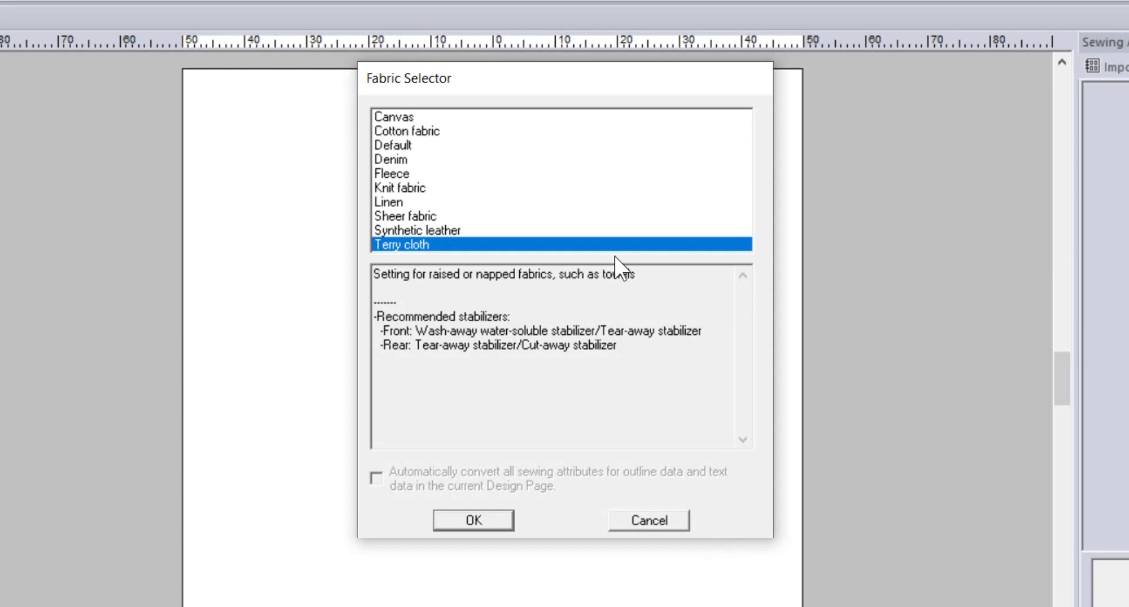
left_click(392, 146)
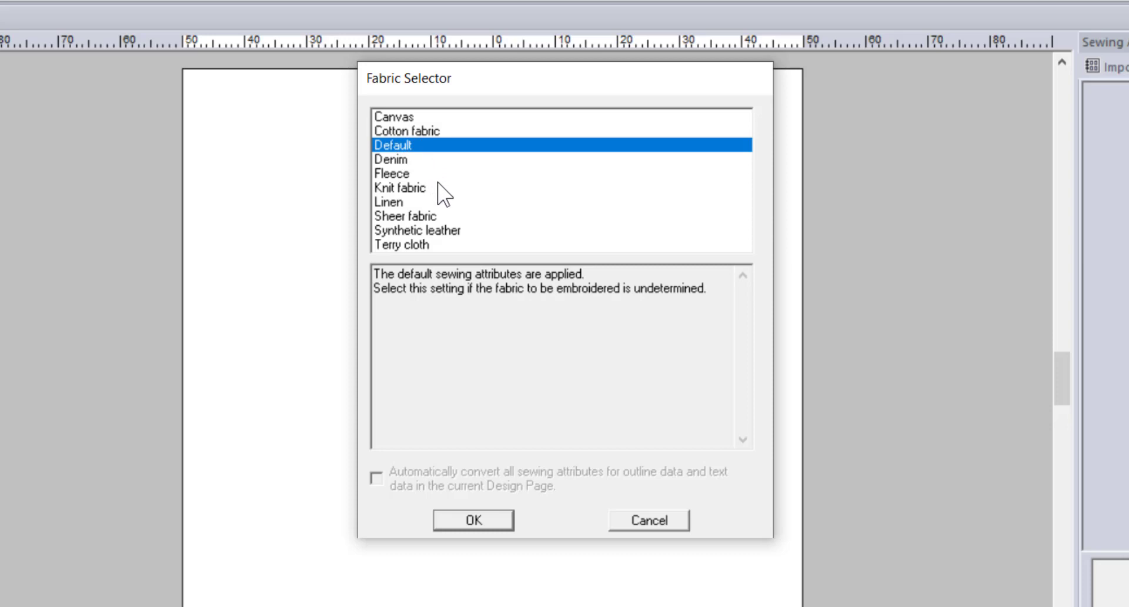
left_click(434, 245)
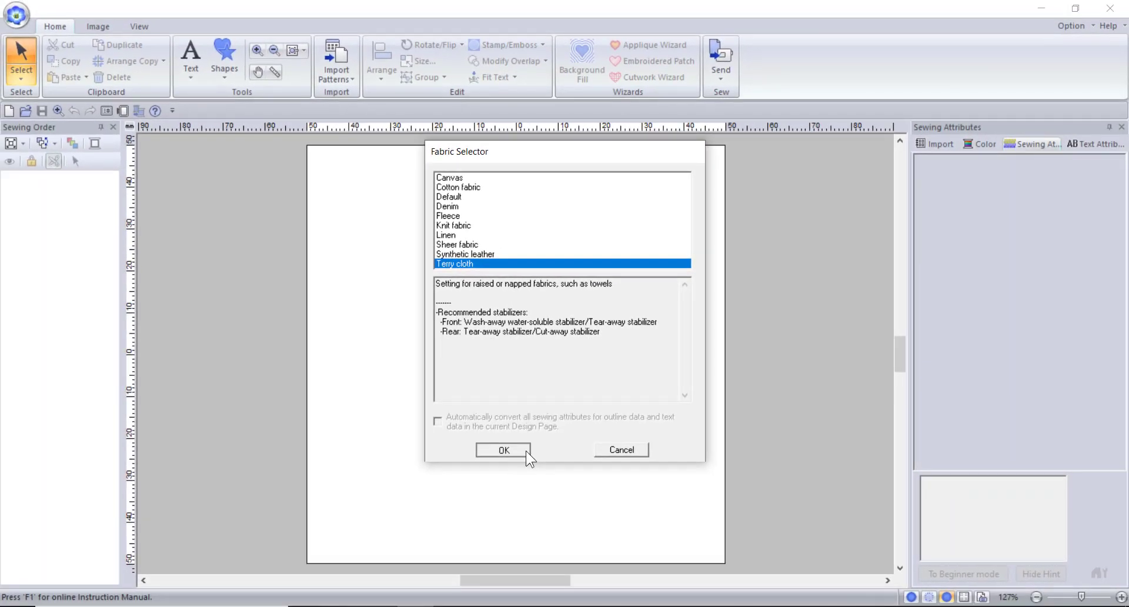
left_click(520, 473)
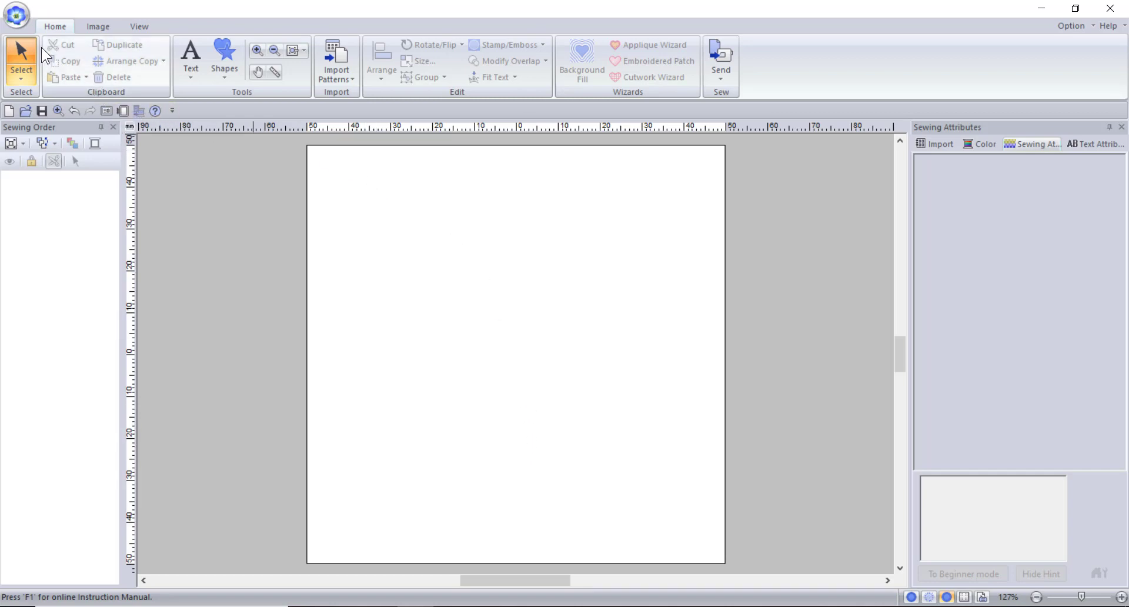
left_click(15, 22)
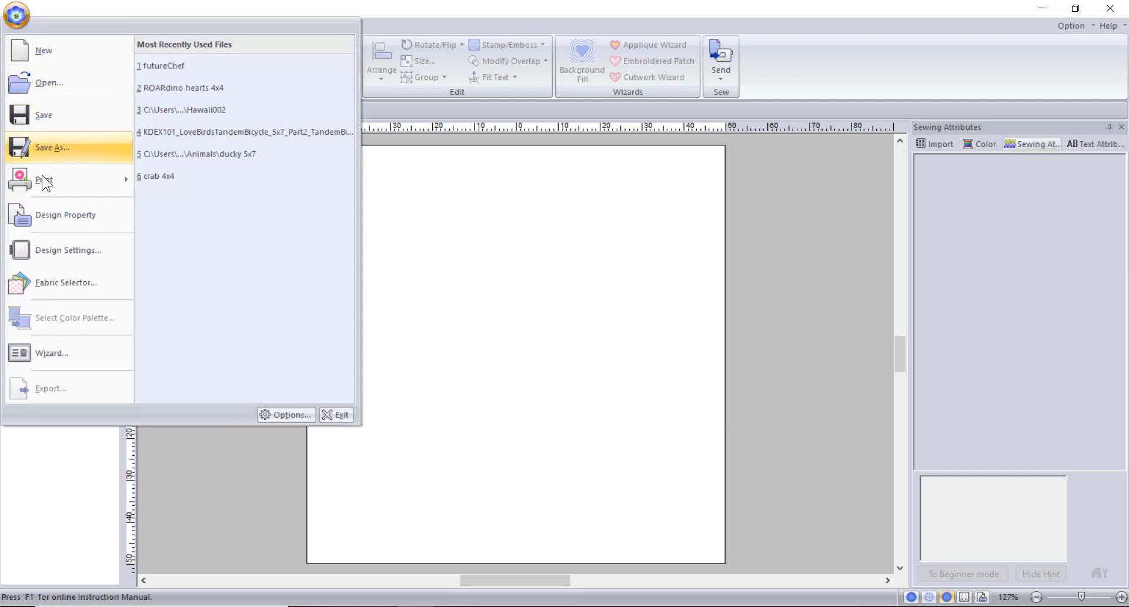
left_click(433, 200)
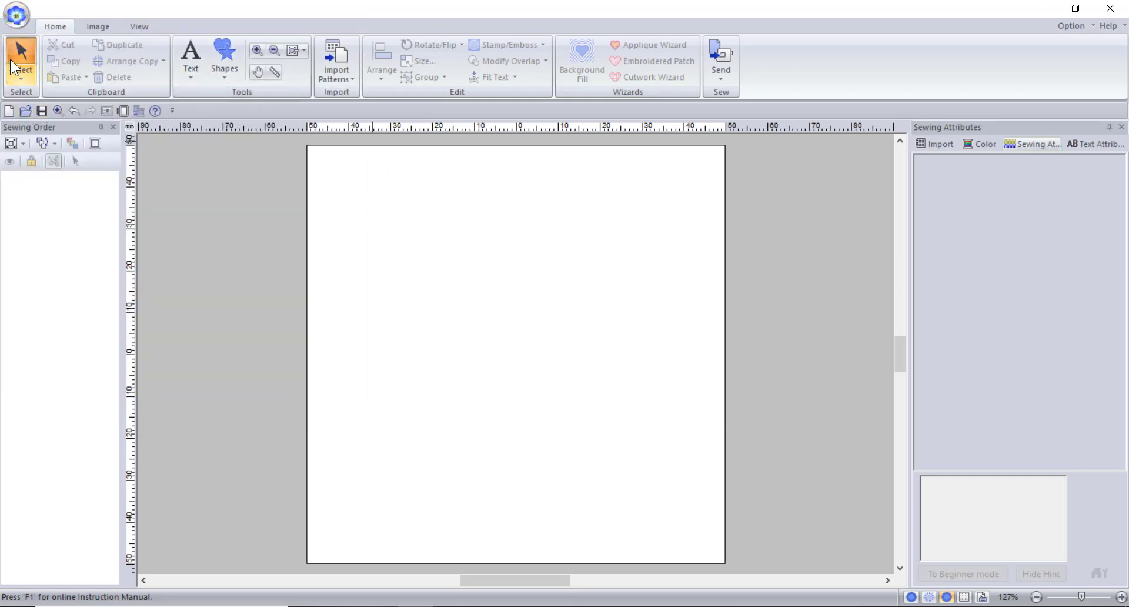
left_click(16, 16)
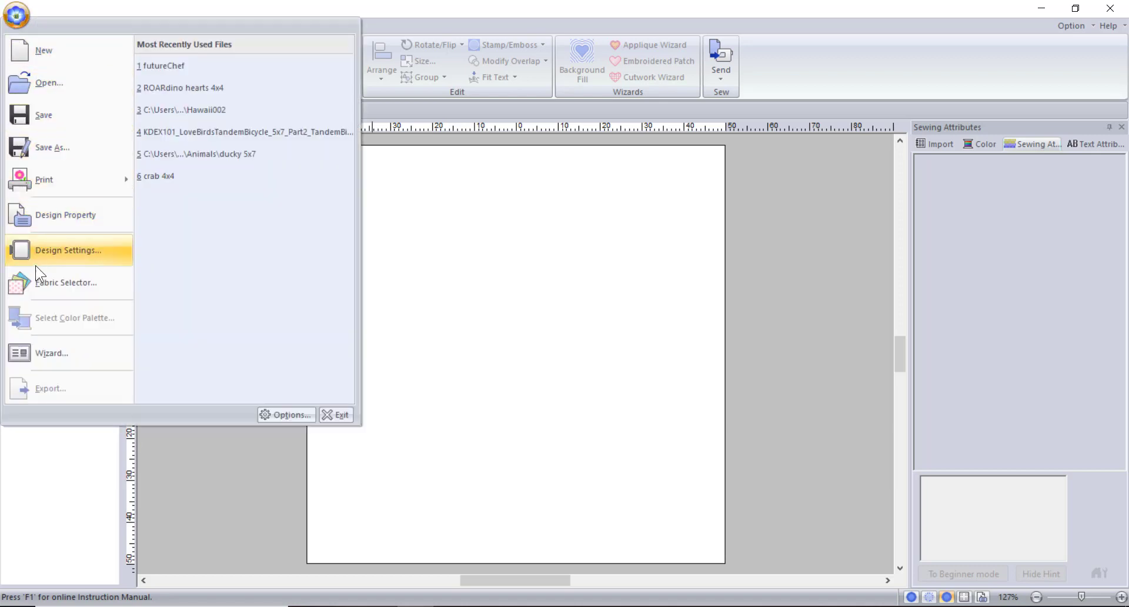
left_click(62, 356)
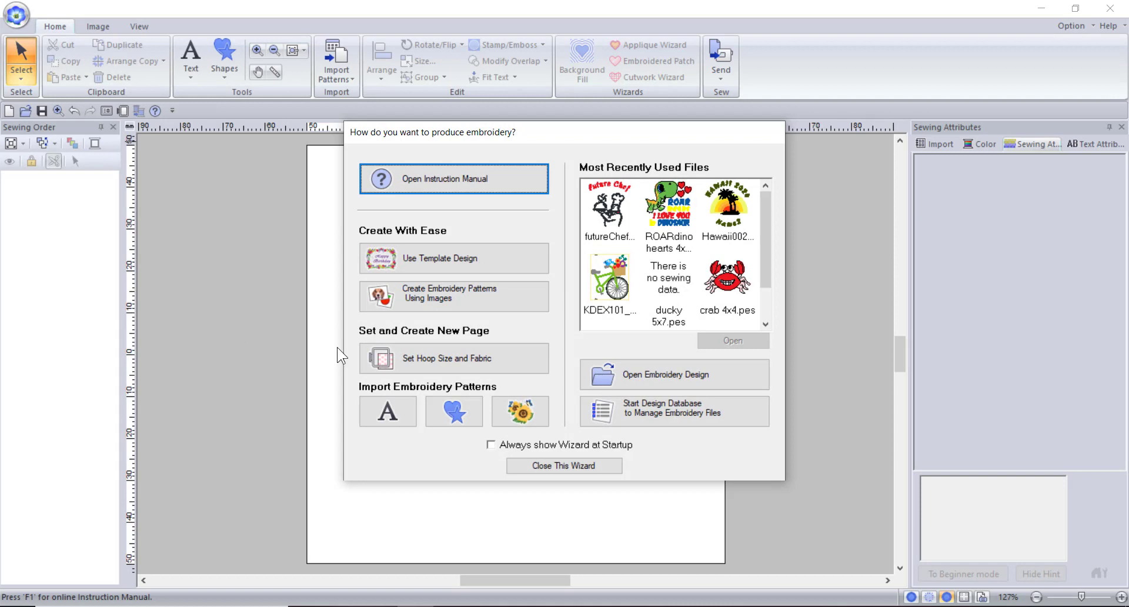
Close the startup wizard and show the Design Library's Animals category in the Import panel
left_click(505, 419)
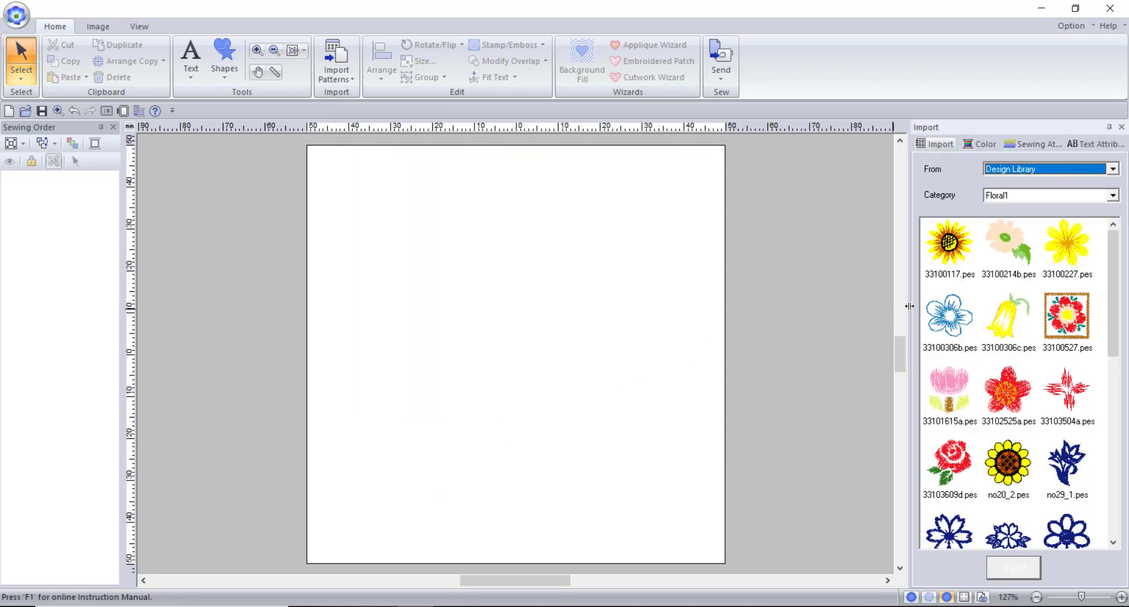
scroll(1028, 282, "down", 2)
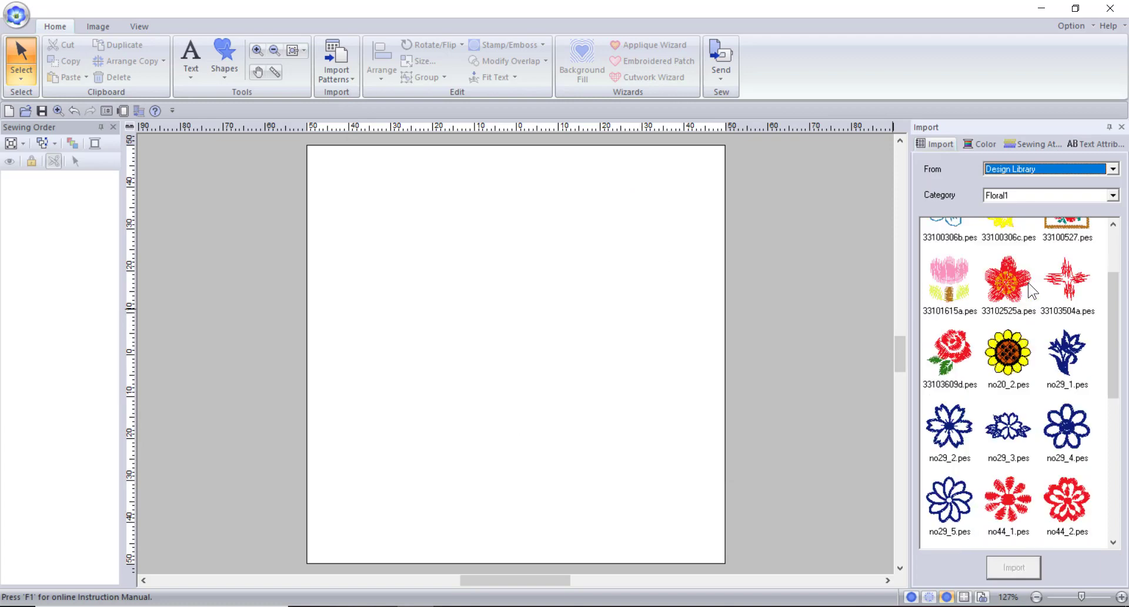
scroll(1027, 282, "down", 5)
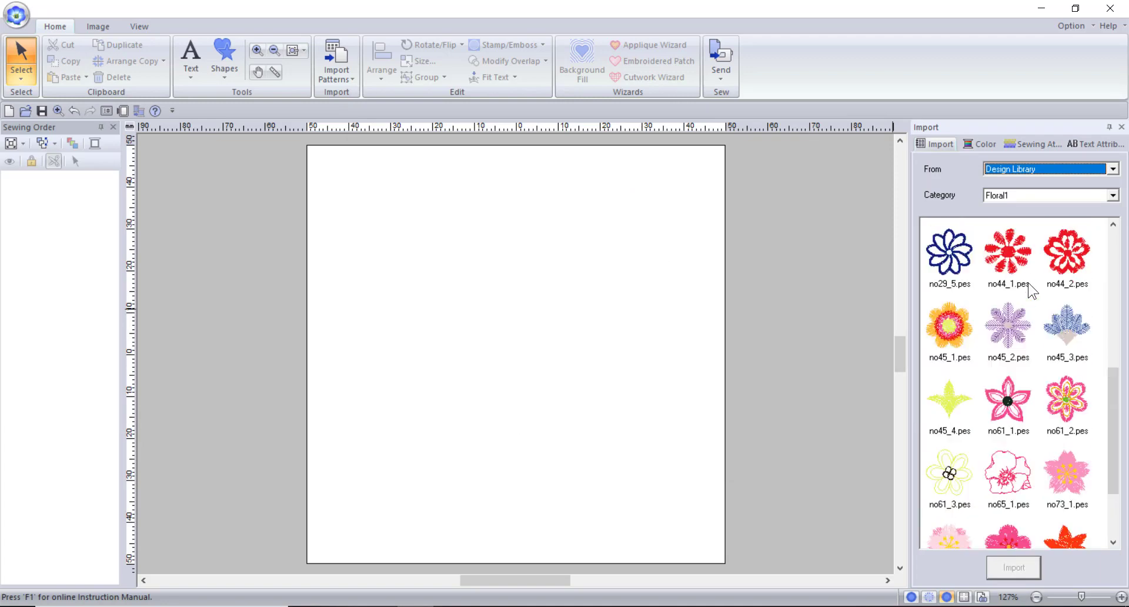
scroll(1028, 282, "up", 7)
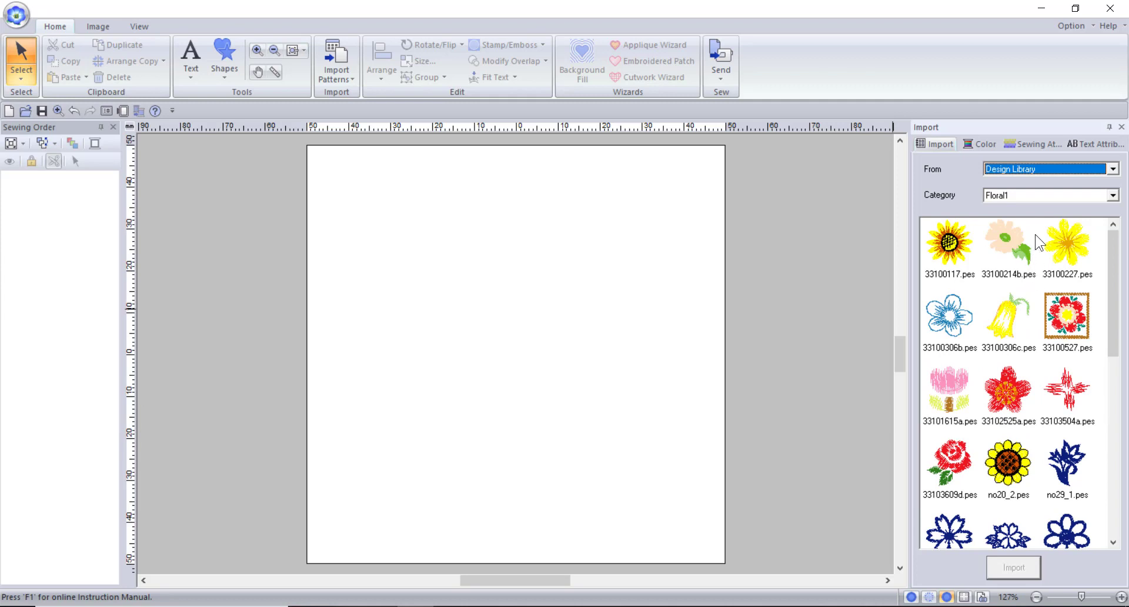
left_click(1105, 171)
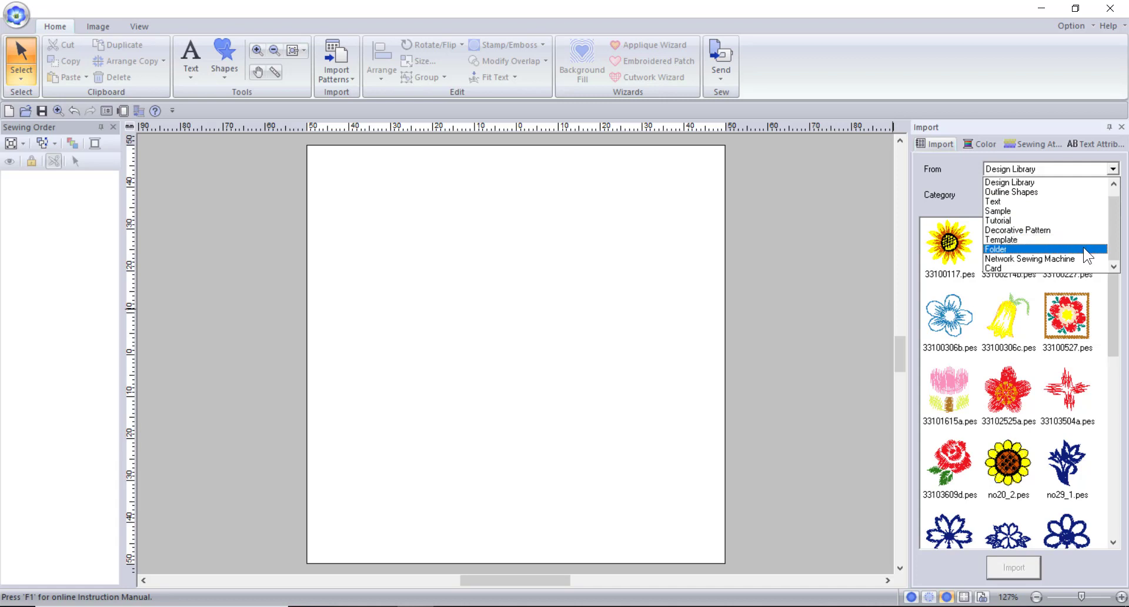
left_click(968, 200)
left_click(1004, 196)
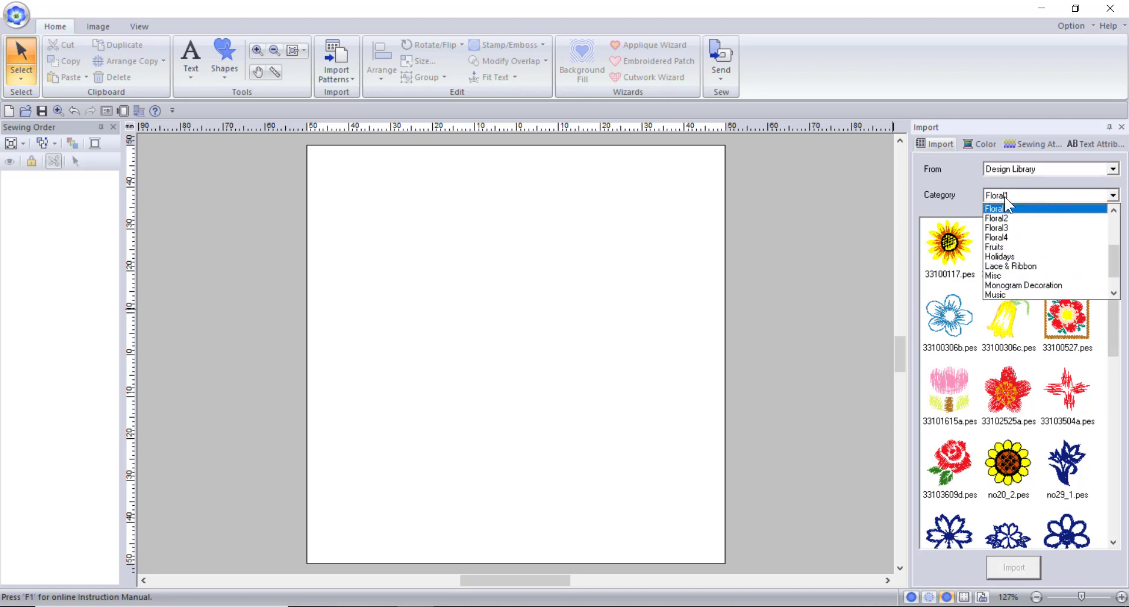
scroll(1022, 229, "up", 2)
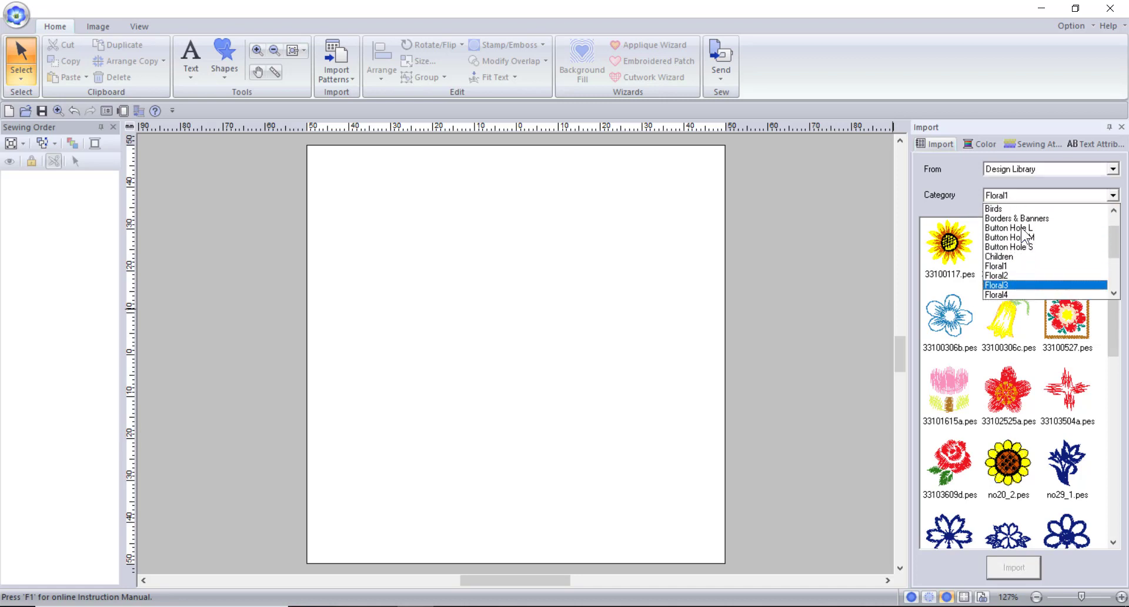
scroll(1024, 234, "down", 3)
scroll(1021, 230, "up", 4)
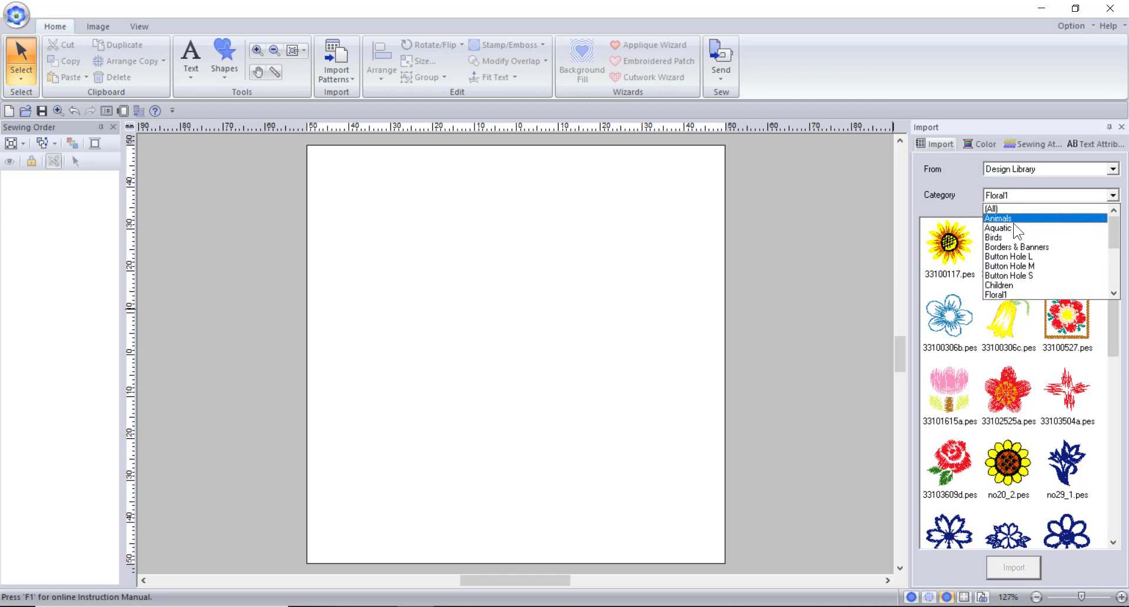
left_click(1012, 219)
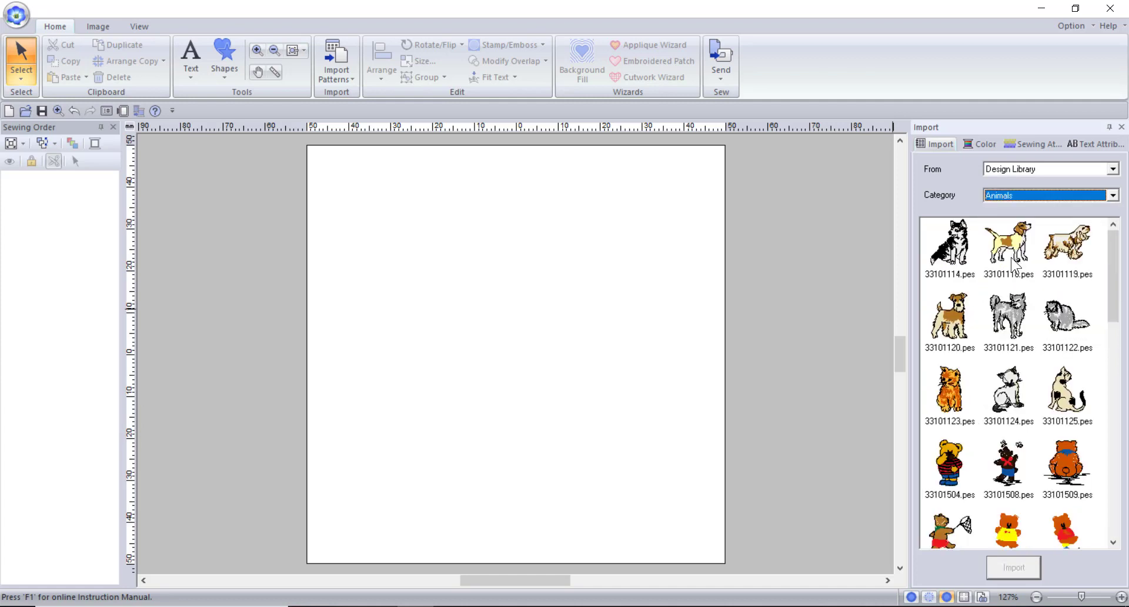
Import beagle 33101118.pes to the upper right and terrier 33101120.pes below it, left
left_click(1011, 262)
left_click(1011, 567)
left_click_drag(539, 364, 632, 263)
double_click(962, 320)
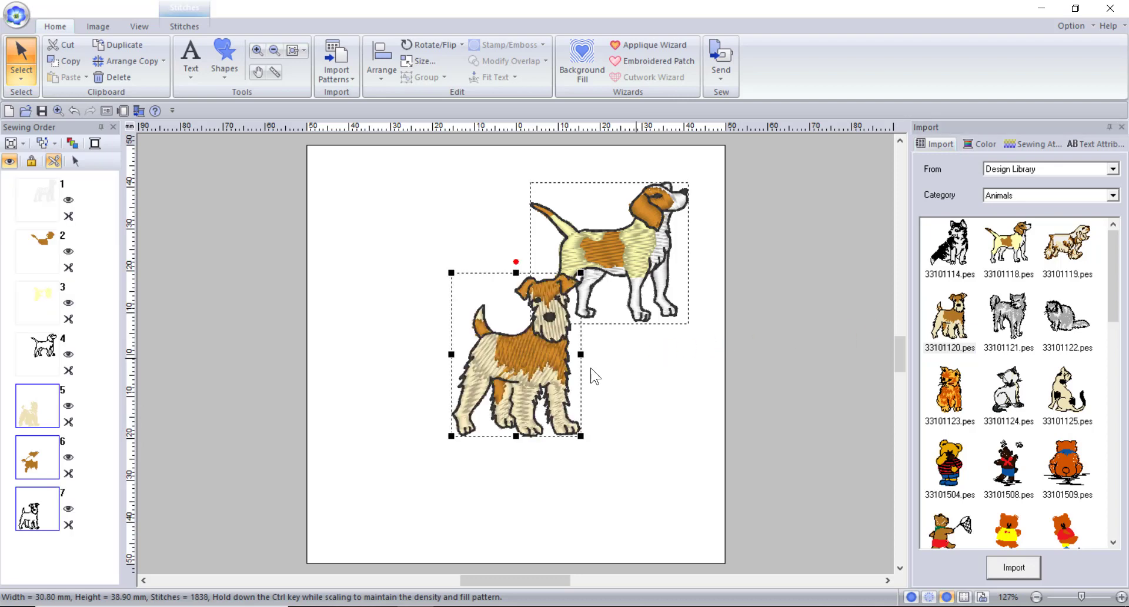
left_click_drag(548, 366, 500, 449)
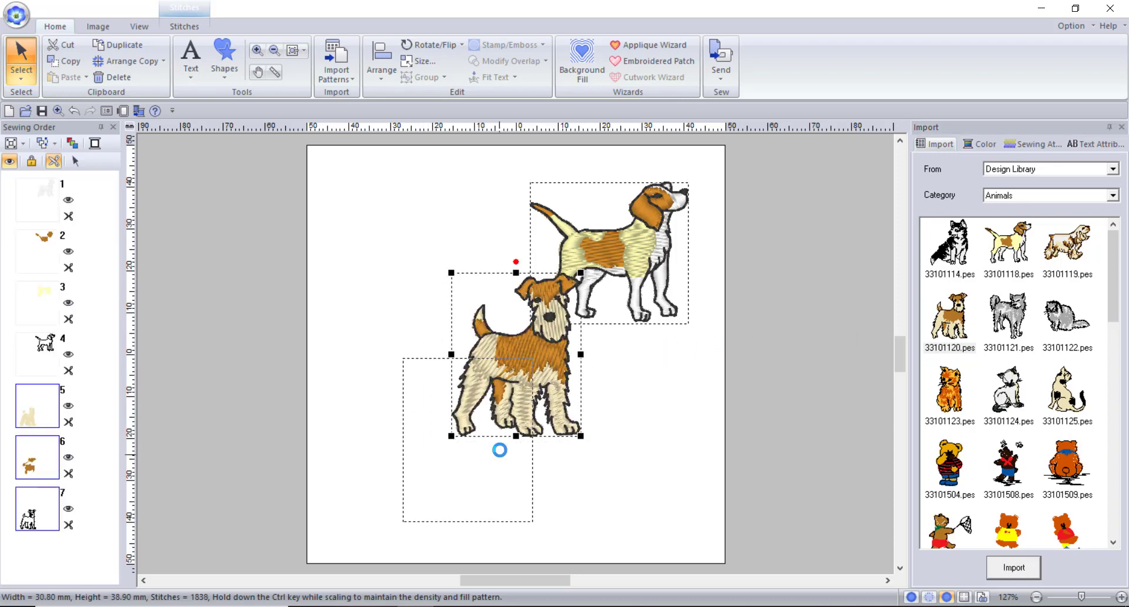
Reopen the startup wizard from the Quick Access toolbar and enable Always show Wizard at Startup
left_click(103, 113)
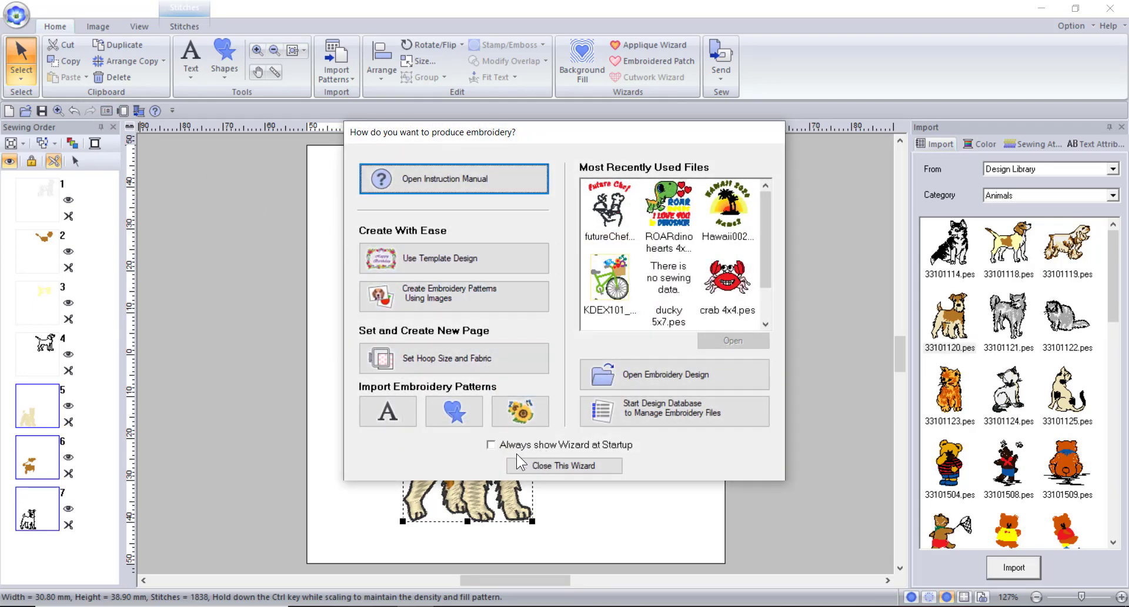
left_click(491, 445)
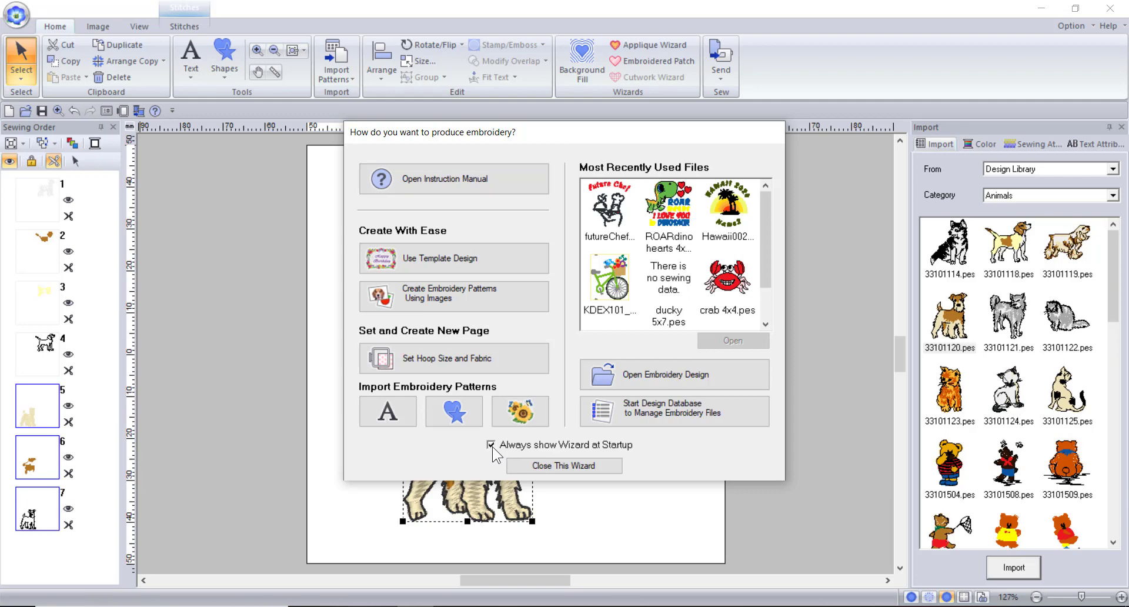